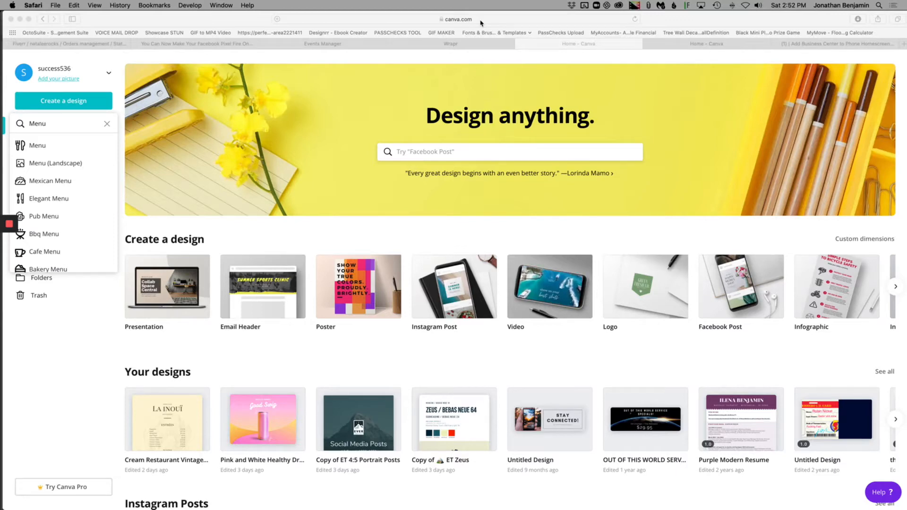
{"action": "left_click", "coordinate": [371, 21]}
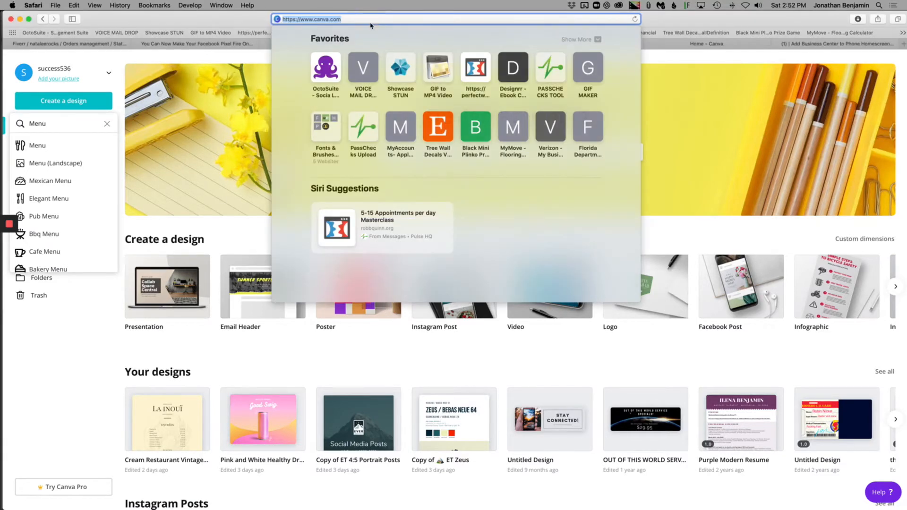
{"action": "key", "text": "Escape"}
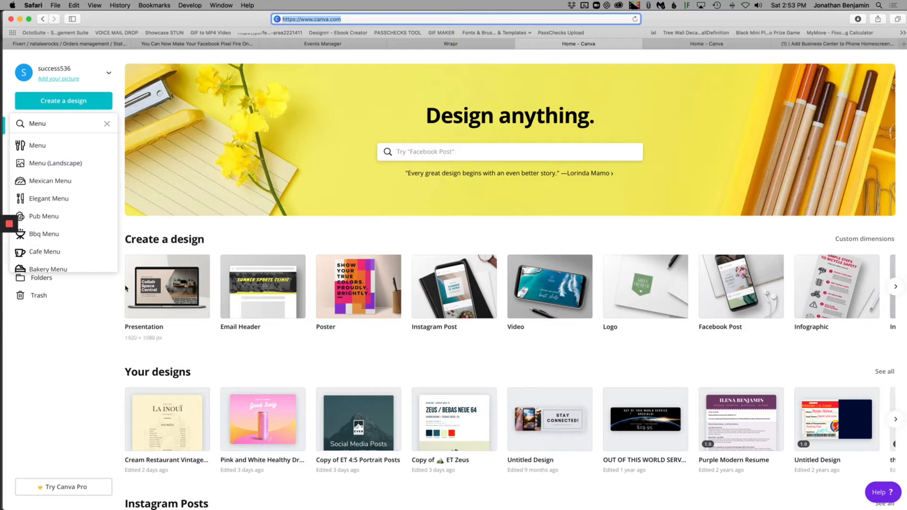
{"action": "left_click", "coordinate": [95, 294]}
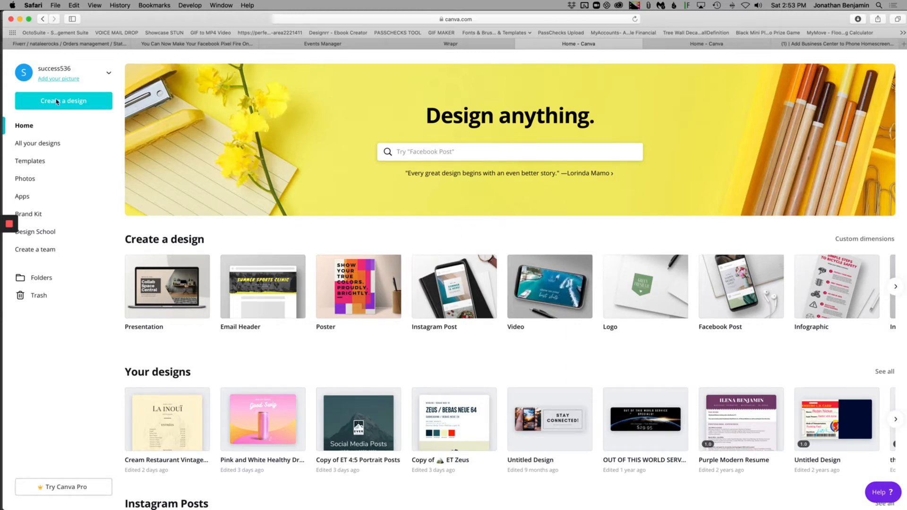
Create a new design of the Menu type.
{"action": "left_click", "coordinate": [93, 104]}
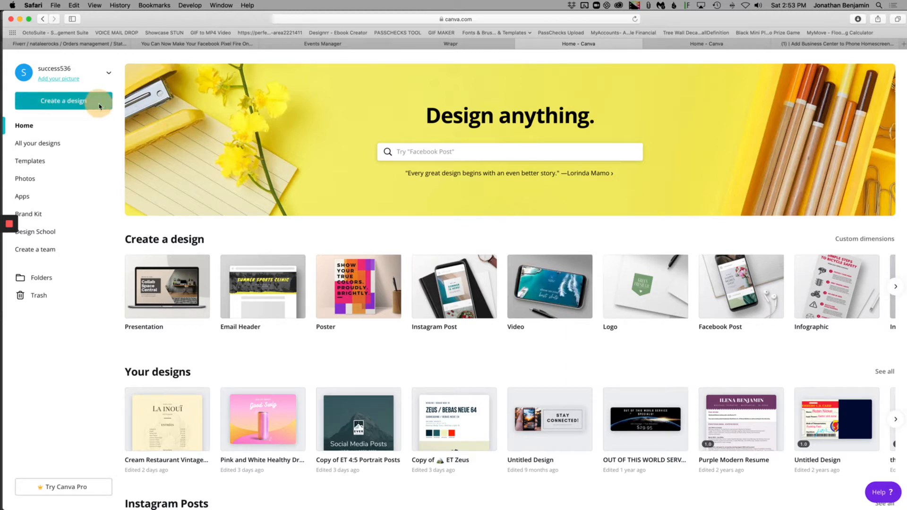
{"action": "left_click", "coordinate": [89, 104]}
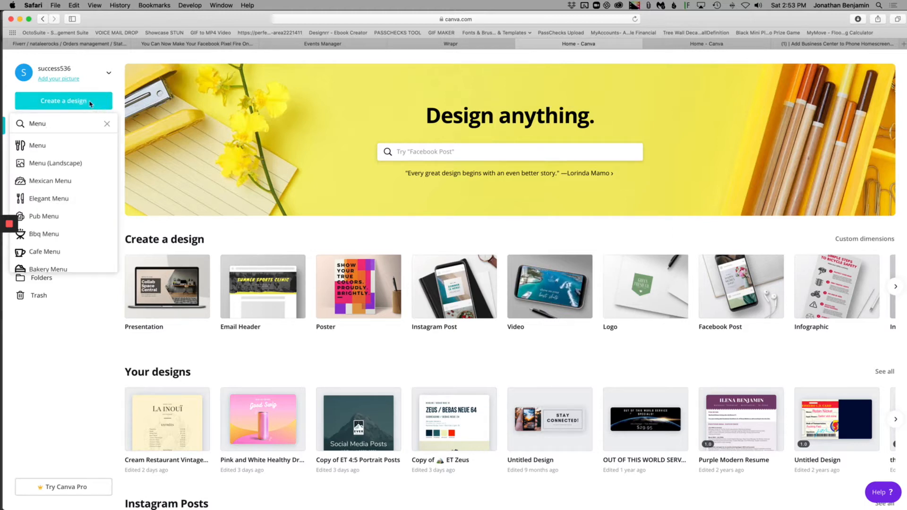
{"action": "double_click", "coordinate": [37, 124]}
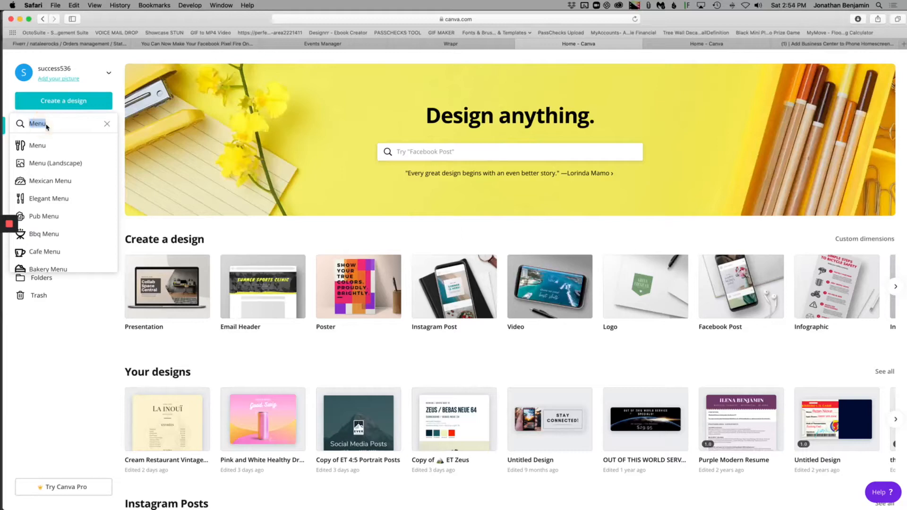
{"action": "left_click", "coordinate": [37, 147]}
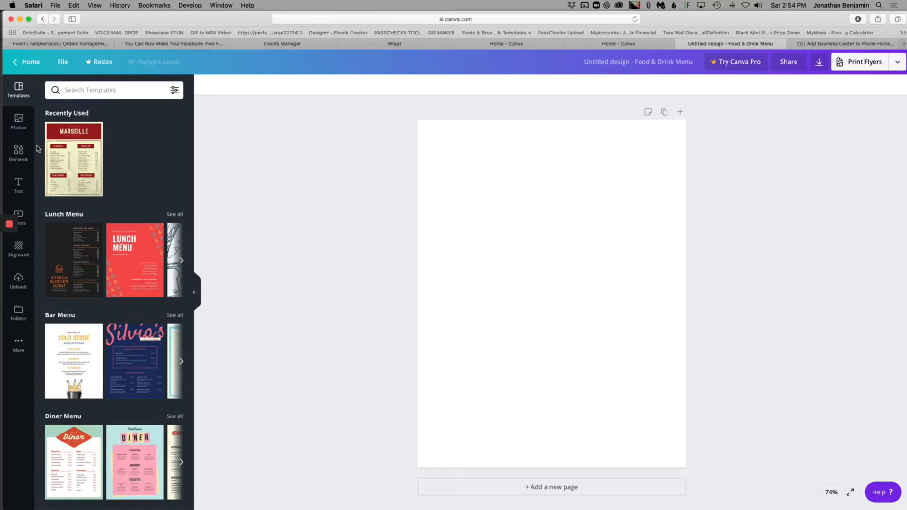
Browse the menu template categories and examine the full collection of Cafe Menu templates.
{"action": "scroll", "coordinate": [129, 214], "scroll_direction": "down", "scroll_amount": 3}
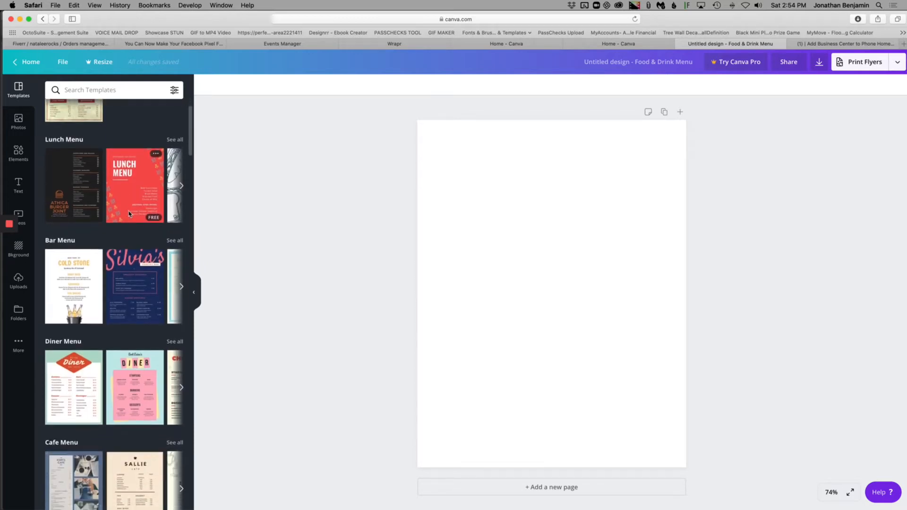
{"action": "scroll", "coordinate": [129, 214], "scroll_direction": "up", "scroll_amount": 1}
{"action": "scroll", "coordinate": [128, 213], "scroll_direction": "down", "scroll_amount": 1}
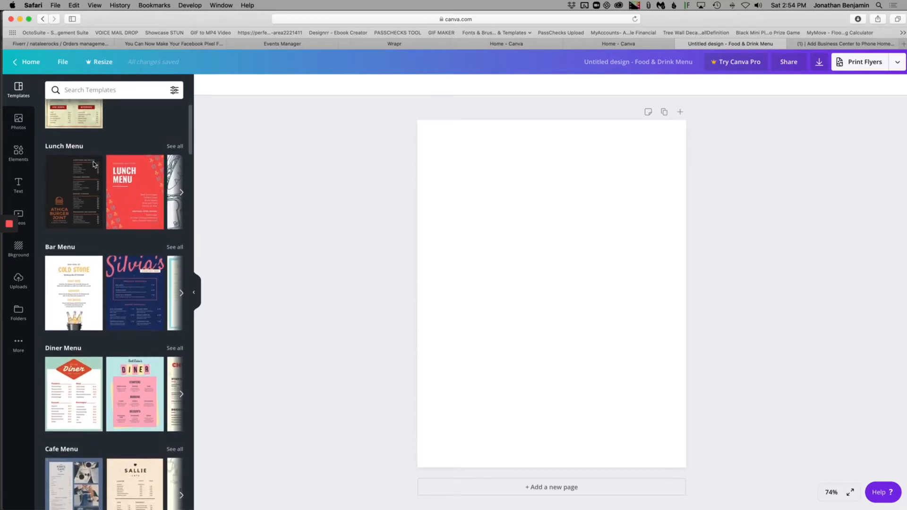
{"action": "scroll", "coordinate": [88, 152], "scroll_direction": "down", "scroll_amount": 5}
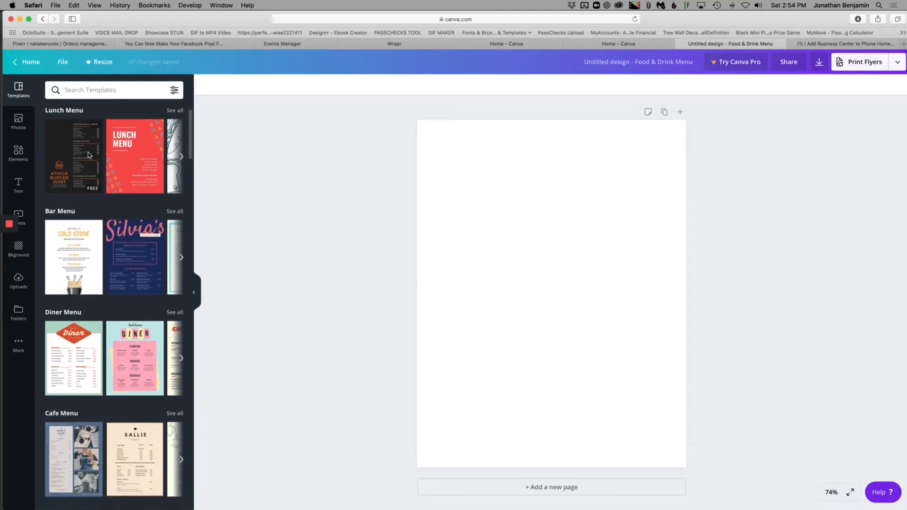
{"action": "scroll", "coordinate": [115, 264], "scroll_direction": "down", "scroll_amount": 7}
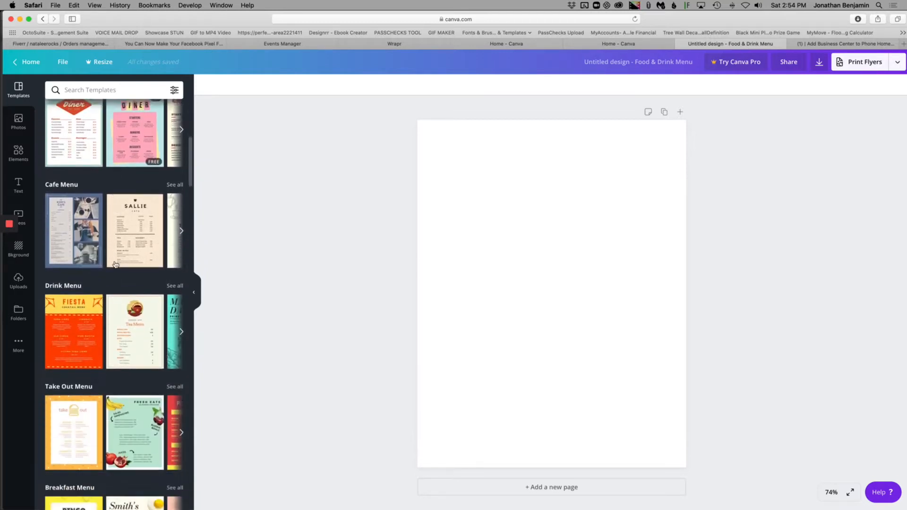
{"action": "scroll", "coordinate": [172, 263], "scroll_direction": "up", "scroll_amount": 2}
{"action": "left_click", "coordinate": [181, 273]}
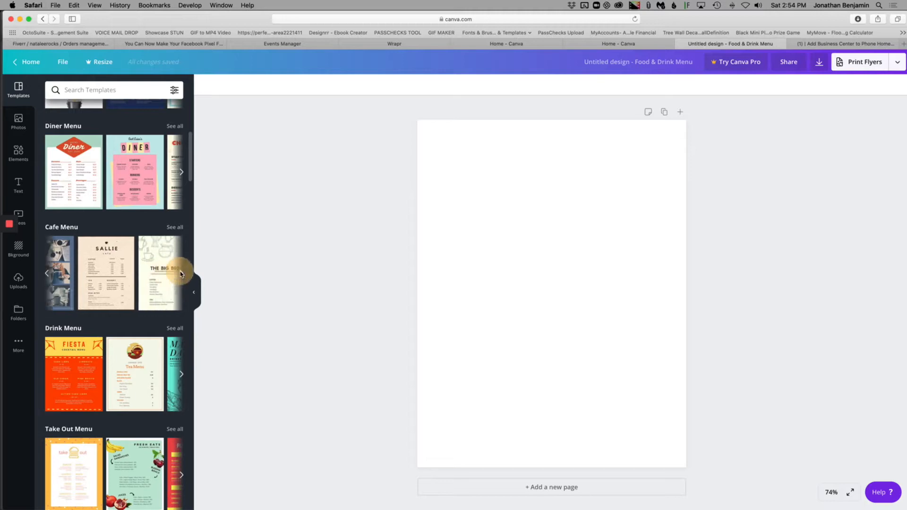
{"action": "left_click", "coordinate": [175, 227]}
{"action": "scroll", "coordinate": [118, 387], "scroll_direction": "down", "scroll_amount": 7}
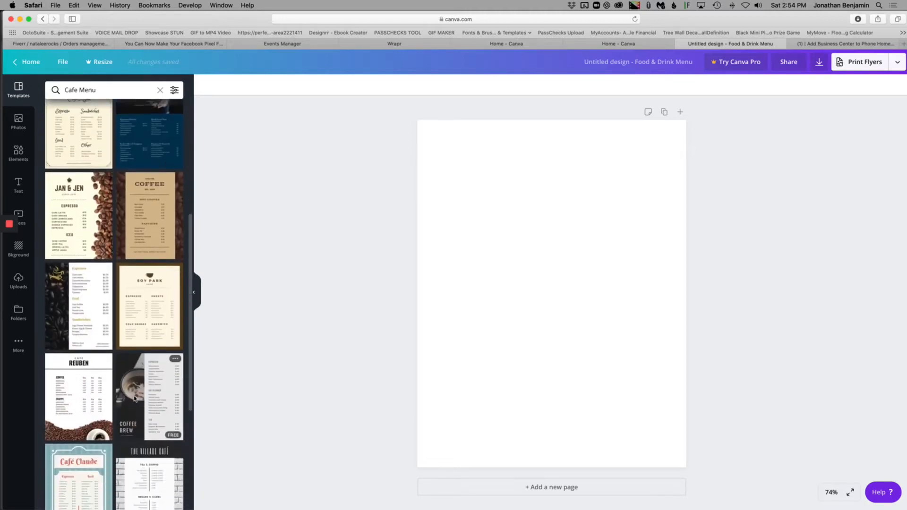
{"action": "scroll", "coordinate": [135, 398], "scroll_direction": "up", "scroll_amount": 4}
{"action": "scroll", "coordinate": [135, 398], "scroll_direction": "up", "scroll_amount": 4}
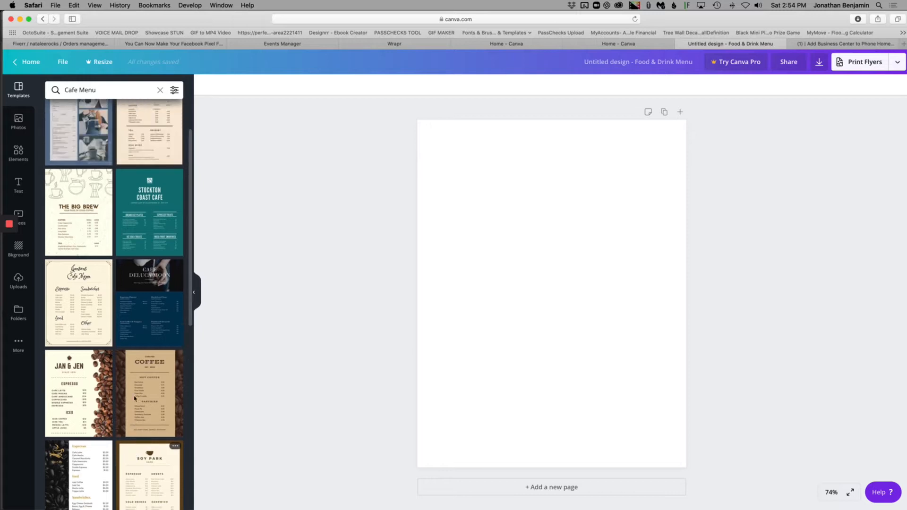
{"action": "scroll", "coordinate": [135, 396], "scroll_direction": "down", "scroll_amount": 1}
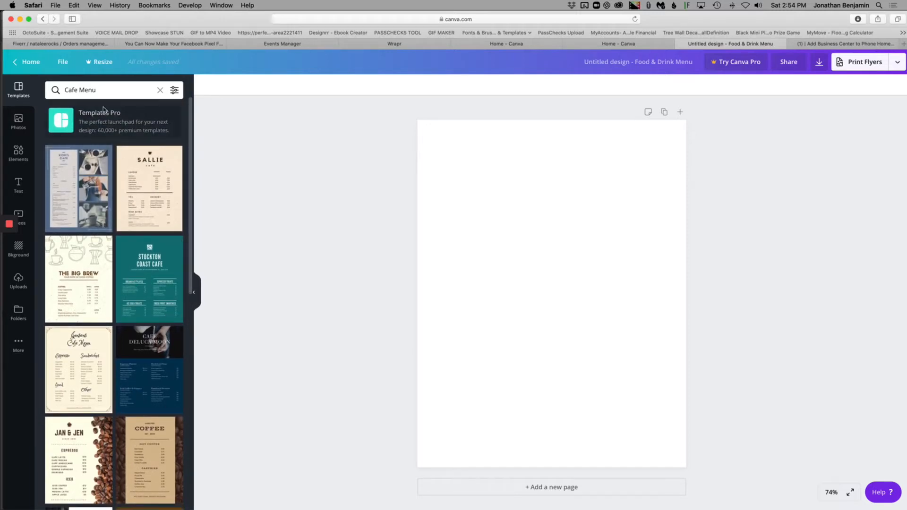
Search the templates for "Menu" and apply the Marseille template from the Diner Menu category to the blank page.
{"action": "left_click", "coordinate": [88, 90]}
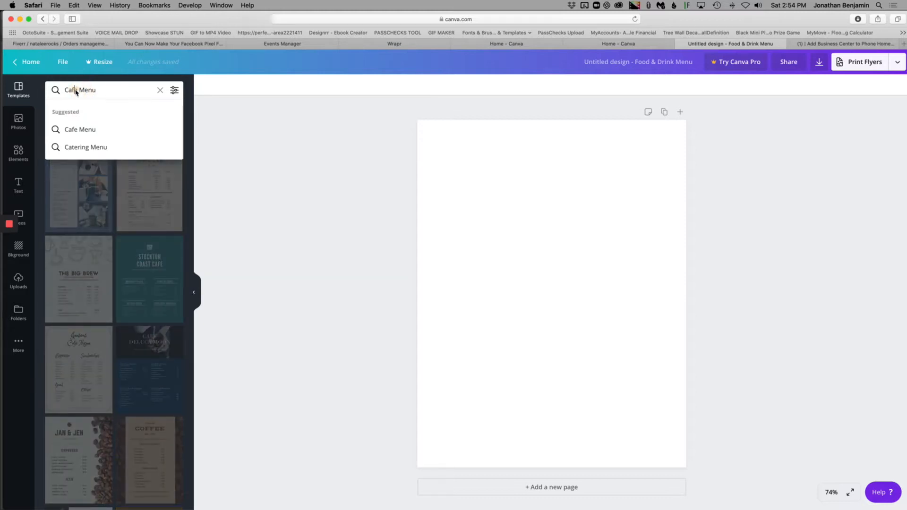
{"action": "left_click_drag", "start_coordinate": [78, 90], "coordinate": [48, 90]}
{"action": "key", "text": "BackSpace"}
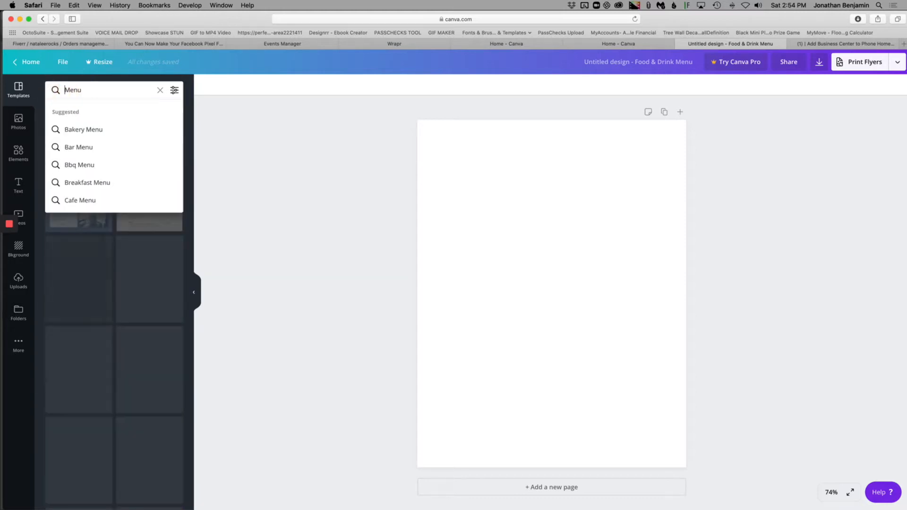
{"action": "key", "text": "Return"}
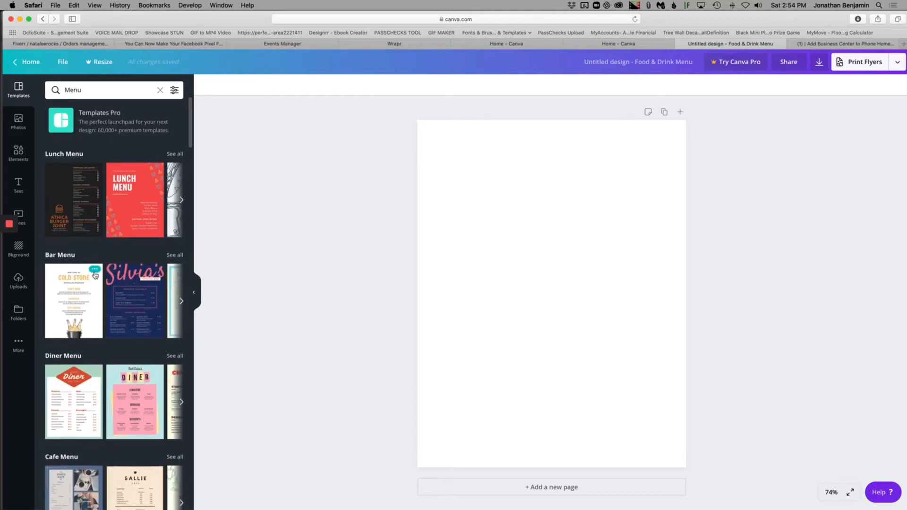
{"action": "left_click", "coordinate": [175, 356]}
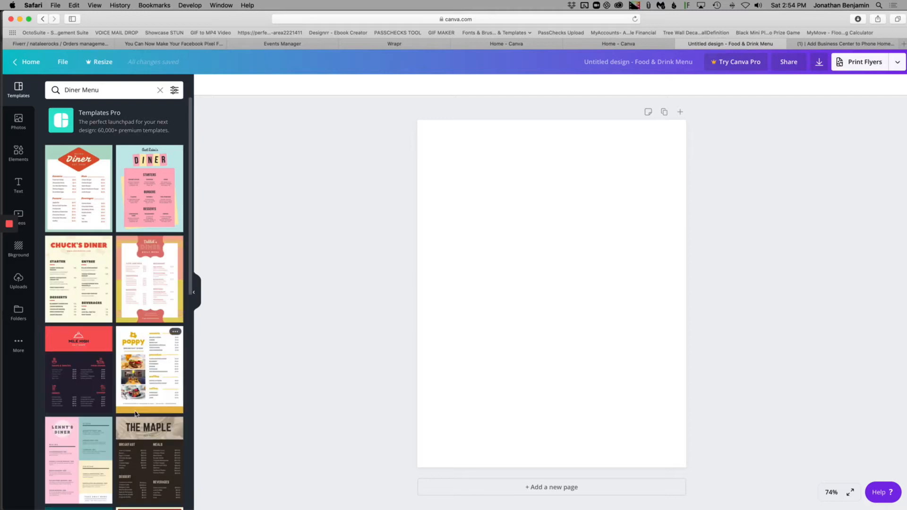
{"action": "scroll", "coordinate": [121, 385], "scroll_direction": "down", "scroll_amount": 5}
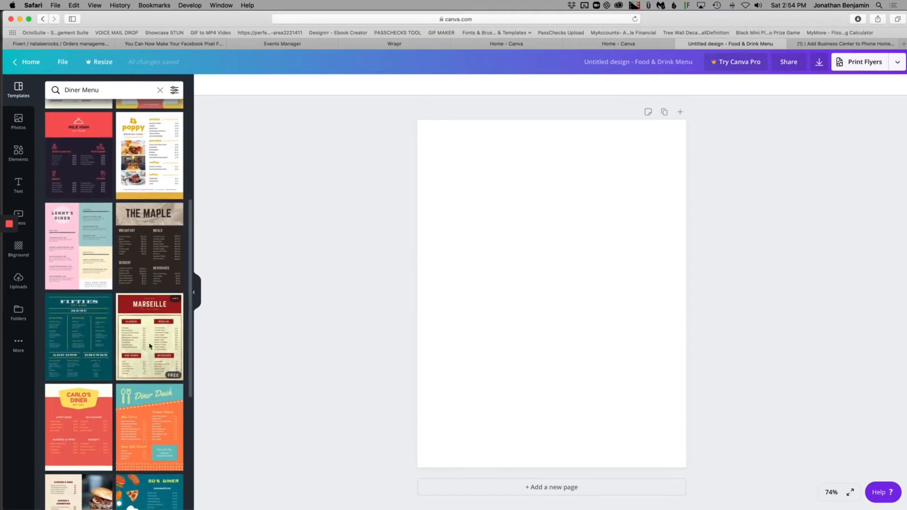
{"action": "left_click", "coordinate": [150, 346]}
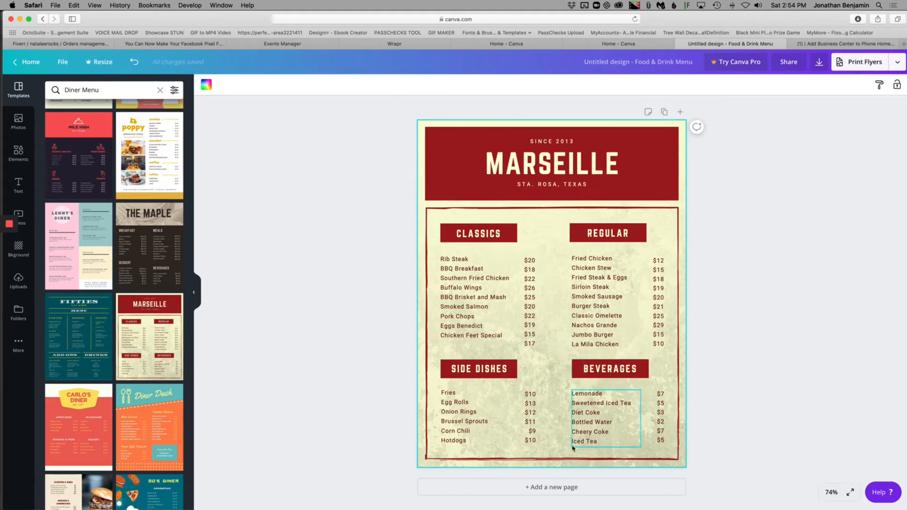
Replace the "SINCE 2013" line above the menu's main title with "ESTABLISHED1977".
{"action": "left_click", "coordinate": [551, 142]}
{"action": "double_click", "coordinate": [566, 142]}
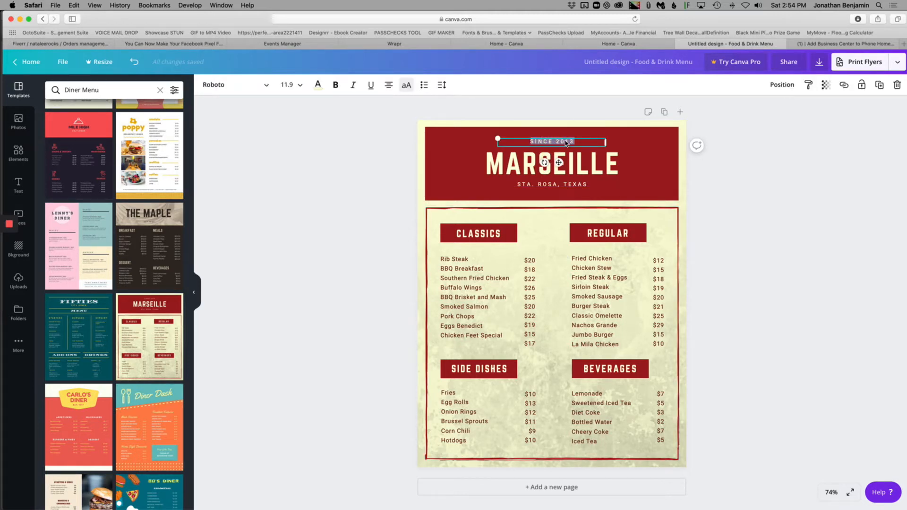
{"action": "type", "text": "E"}
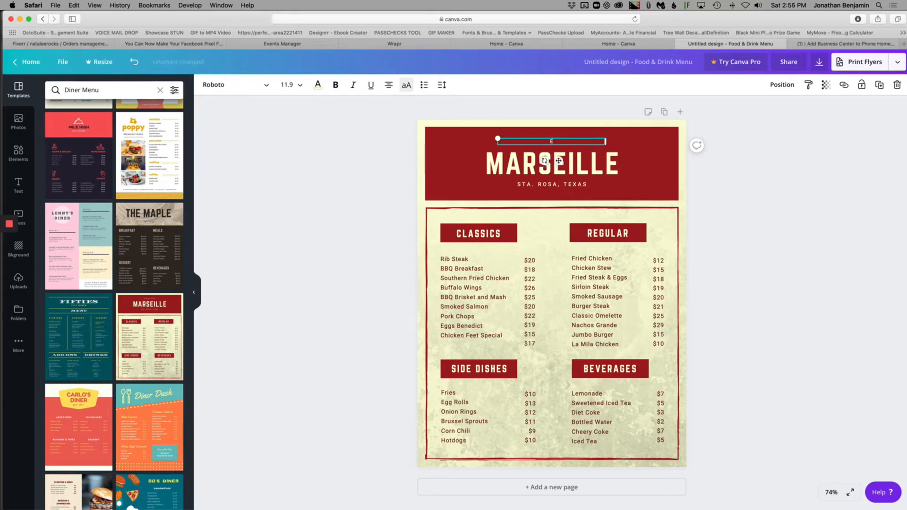
{"action": "type", "text": "STABLISHED"}
{"action": "scroll", "coordinate": [554, 295], "scroll_direction": "up", "scroll_amount": 5}
{"action": "scroll", "coordinate": [585, 231], "scroll_direction": "up", "scroll_amount": 3}
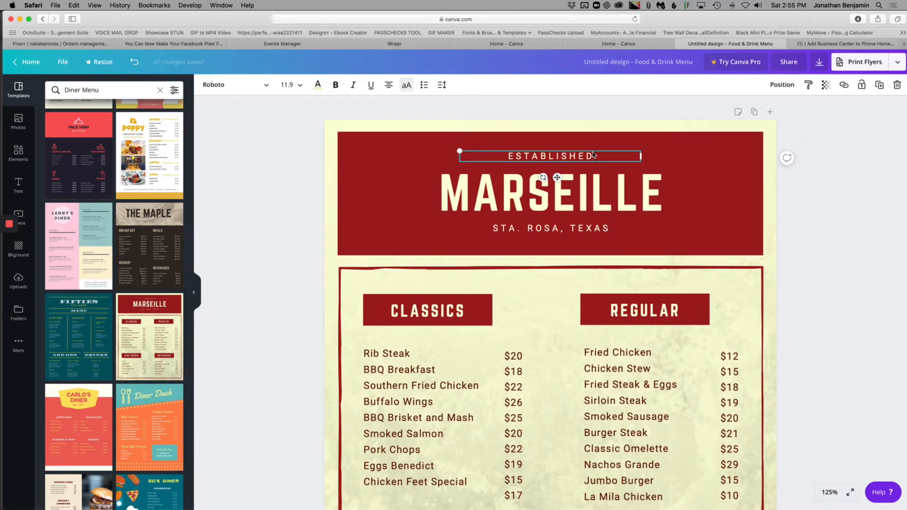
{"action": "type", "text": "1977"}
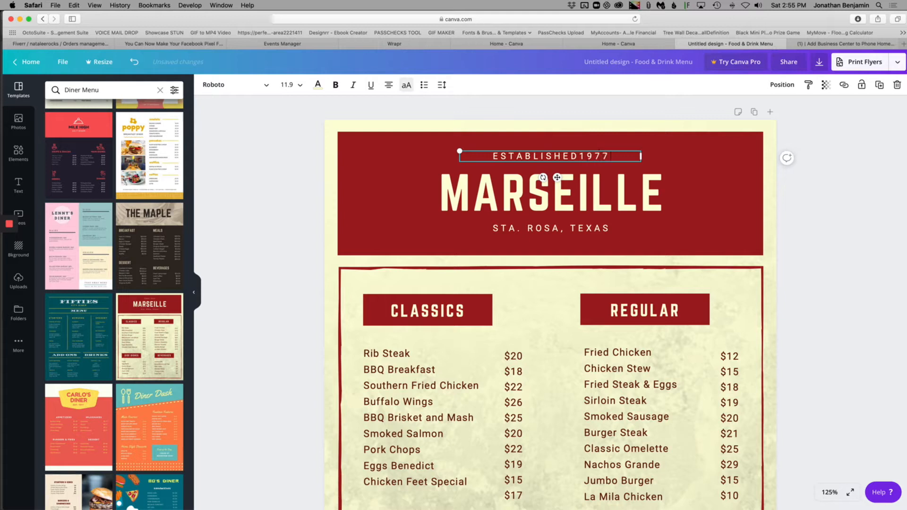
Replace the main title "MARSEILLE" in the header with "MY MENU".
{"action": "left_click", "coordinate": [581, 187]}
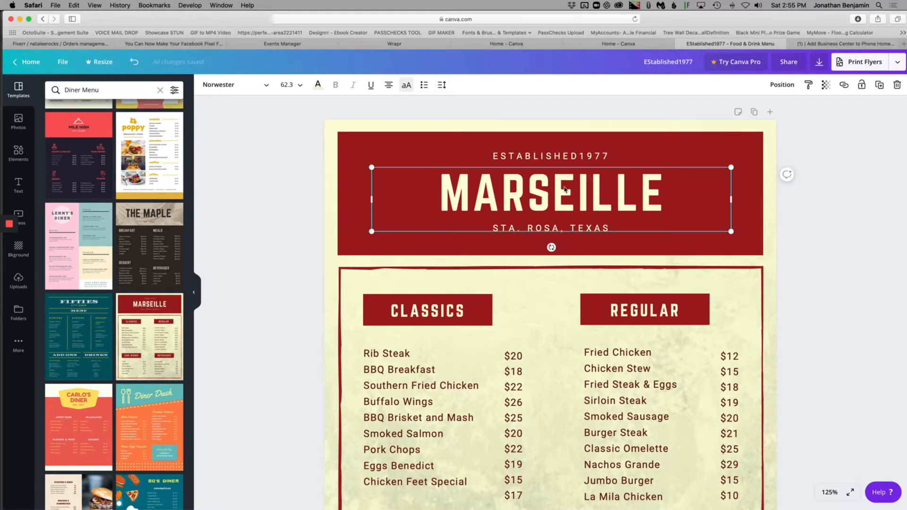
{"action": "left_click", "coordinate": [565, 189]}
{"action": "double_click", "coordinate": [565, 190]}
{"action": "type", "text": "MY "}
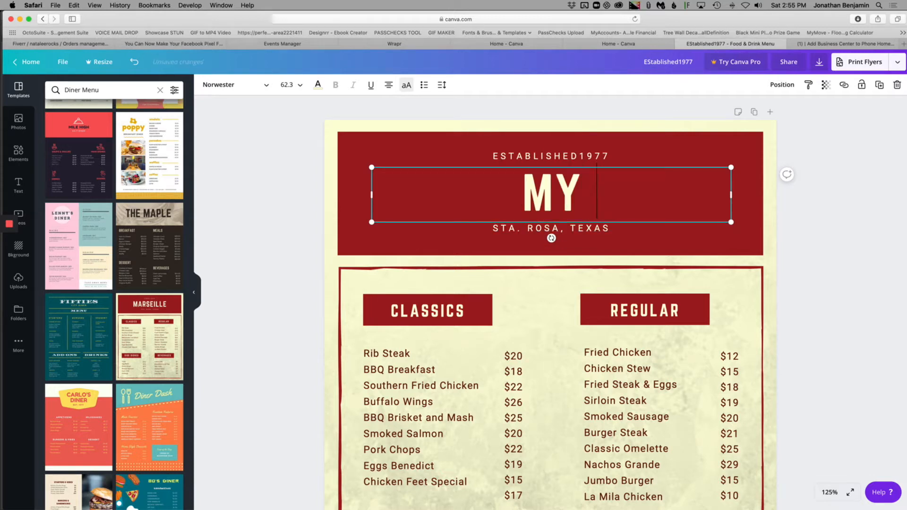
{"action": "type", "text": "MENUS"}
{"action": "key", "text": "BackSpace"}
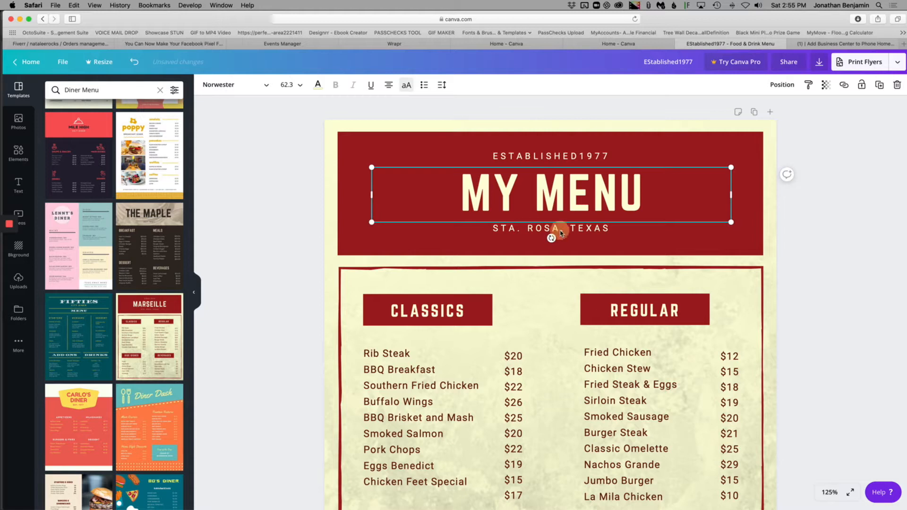
Replace the location line below the main title with "MY CITY, USA".
{"action": "double_click", "coordinate": [544, 235]}
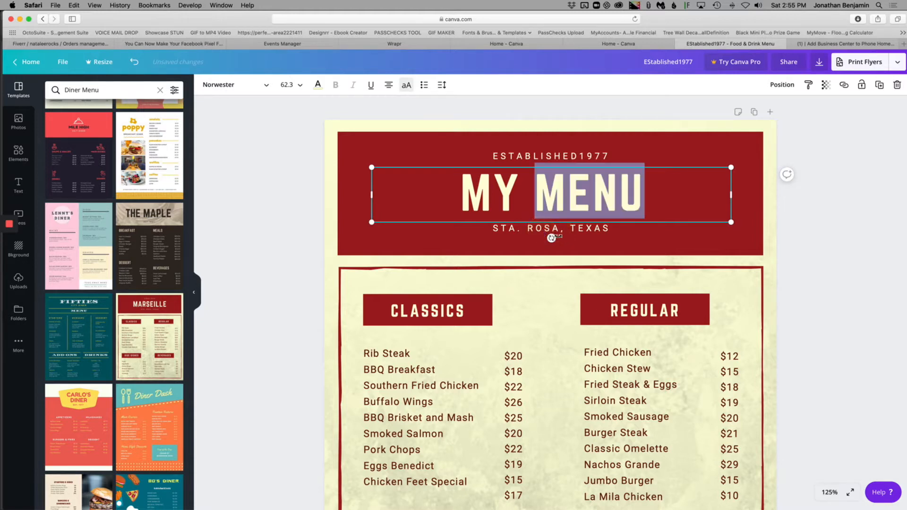
{"action": "left_click", "coordinate": [600, 250]}
{"action": "left_click", "coordinate": [581, 230]}
{"action": "double_click", "coordinate": [581, 230]}
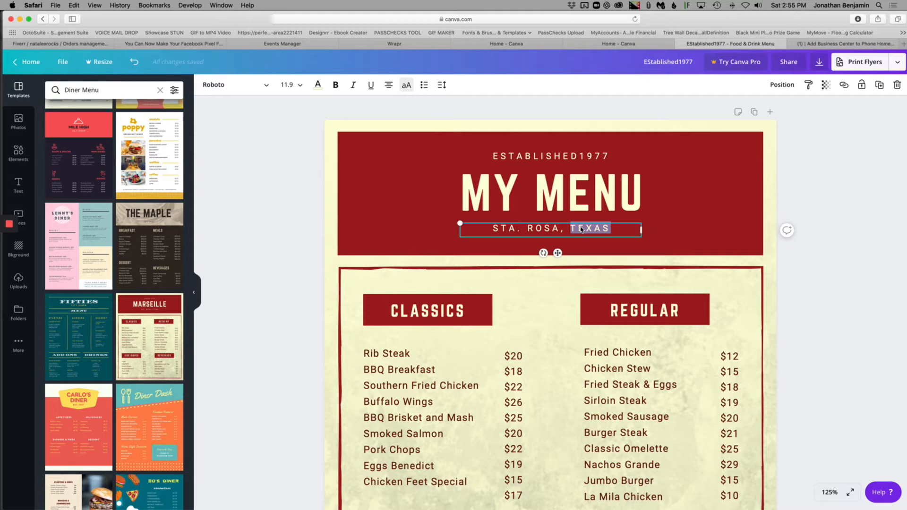
{"action": "key", "text": "BackSpace"}
{"action": "key", "text": "BackSpace"}
{"action": "key", "text": "BackSpace"}
{"action": "key", "text": "BackSpace"}
{"action": "key", "text": "BackSpace"}
{"action": "key", "text": "BackSpace"}
{"action": "key", "text": "BackSpace"}
{"action": "key", "text": "BackSpace"}
{"action": "key", "text": "BackSpace"}
{"action": "key", "text": "BackSpace"}
{"action": "key", "text": "BackSpace"}
{"action": "key", "text": "BackSpace"}
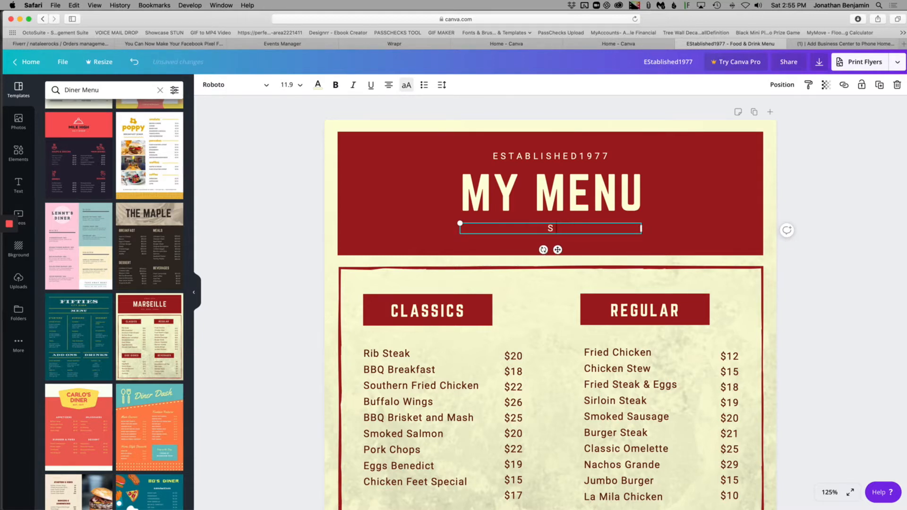
{"action": "type", "text": "MY V"}
{"action": "key", "text": "BackSpace"}
{"action": "type", "text": "CITY, USA"}
Try moving the "MY CITY, USA" line slightly lower in the header, and undo the moves.
{"action": "left_click", "coordinate": [593, 245]}
{"action": "left_click", "coordinate": [579, 227]}
{"action": "mouse_move", "coordinate": [470, 230]}
{"action": "left_mouse_down"}
{"action": "mouse_move", "coordinate": [441, 215]}
{"action": "mouse_move", "coordinate": [480, 255]}
{"action": "mouse_move", "coordinate": [446, 166]}
{"action": "mouse_move", "coordinate": [492, 142]}
{"action": "mouse_move", "coordinate": [499, 214]}
{"action": "mouse_move", "coordinate": [486, 230]}
{"action": "left_mouse_up"}
{"action": "key", "text": "ctrl+z"}
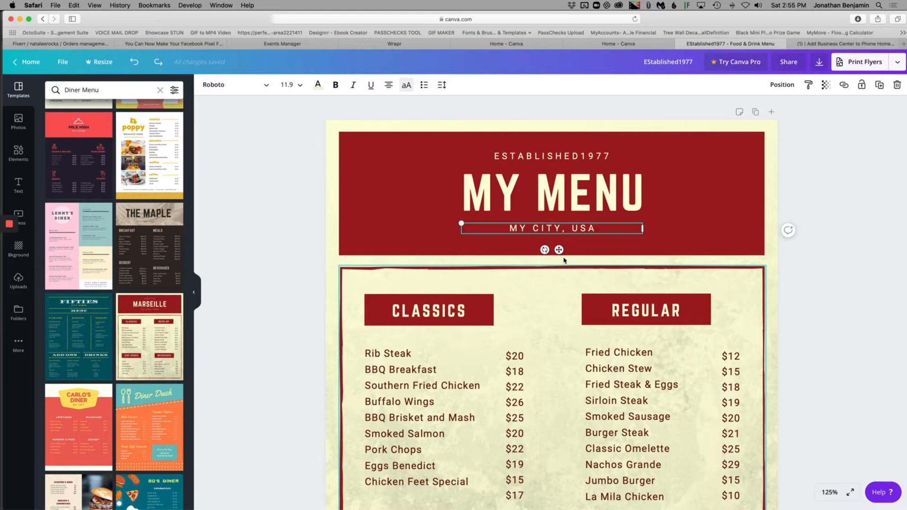
{"action": "mouse_move", "coordinate": [559, 250]}
{"action": "left_mouse_down"}
{"action": "mouse_move", "coordinate": [548, 250]}
{"action": "mouse_move", "coordinate": [562, 247]}
{"action": "mouse_move", "coordinate": [560, 257]}
{"action": "left_mouse_up"}
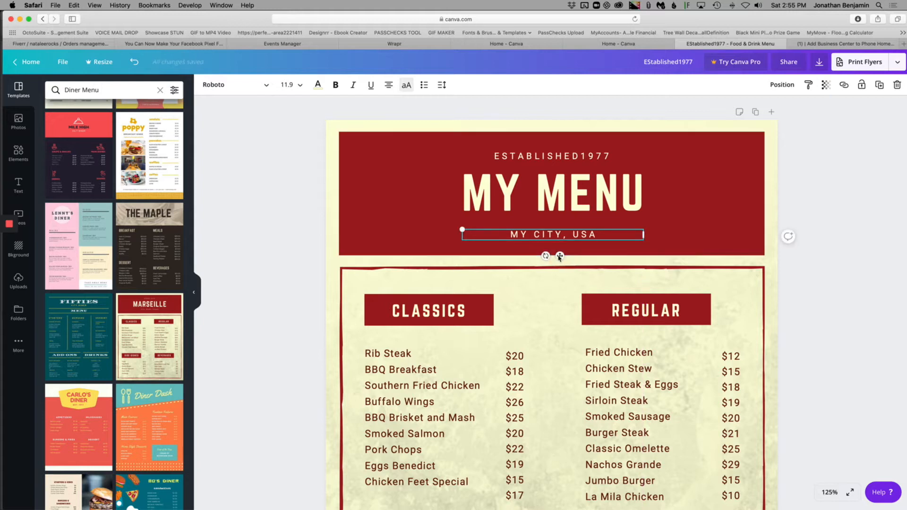
{"action": "key", "text": "super+z"}
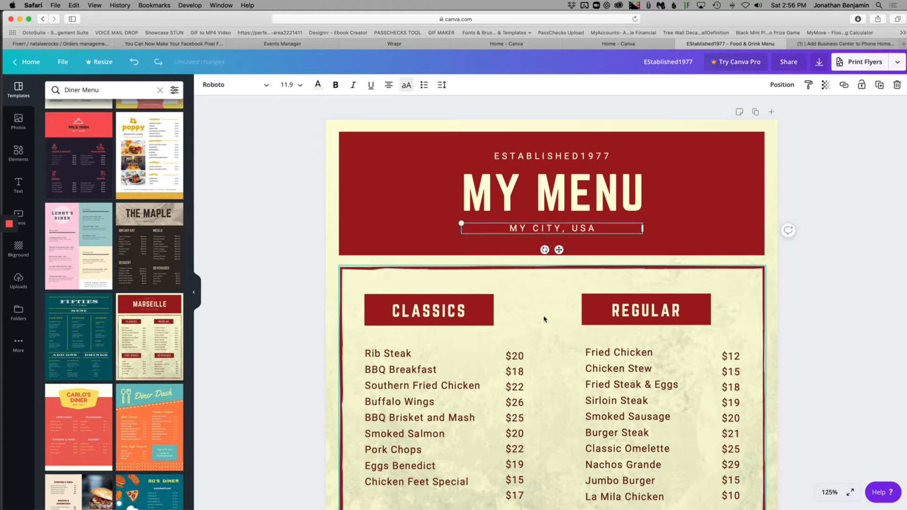
{"action": "left_click", "coordinate": [405, 199]}
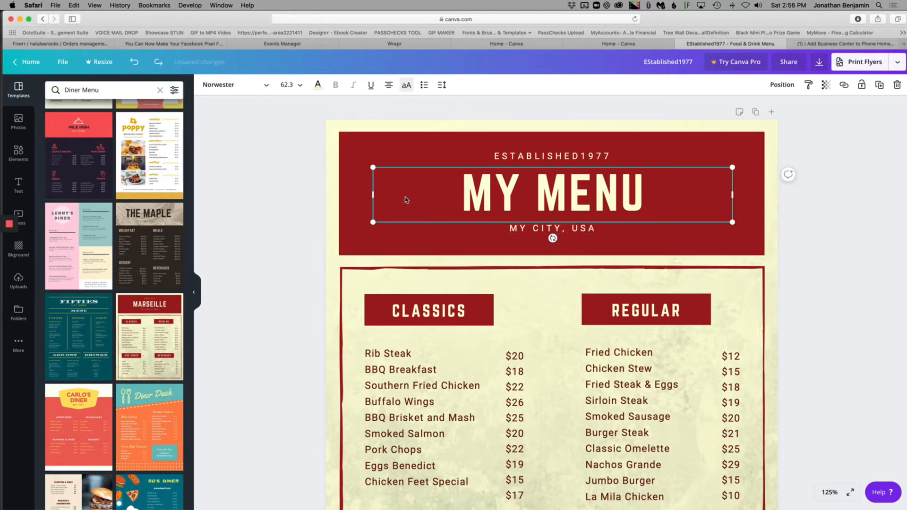
Enlarge the dark red header banner very slightly from its upper-right corner.
{"action": "left_click", "coordinate": [422, 153]}
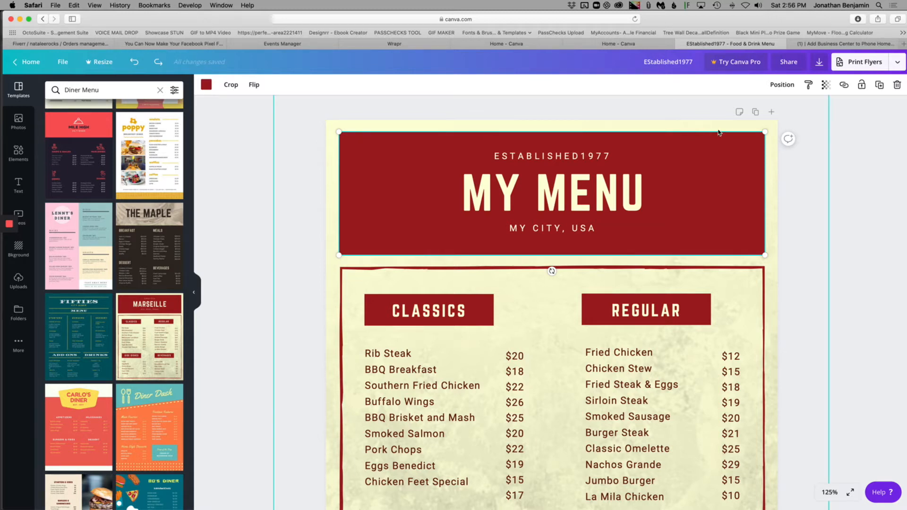
{"action": "mouse_move", "coordinate": [763, 130]}
{"action": "left_mouse_down"}
{"action": "mouse_move", "coordinate": [645, 177]}
{"action": "mouse_move", "coordinate": [763, 124]}
{"action": "mouse_move", "coordinate": [765, 131]}
{"action": "left_mouse_up"}
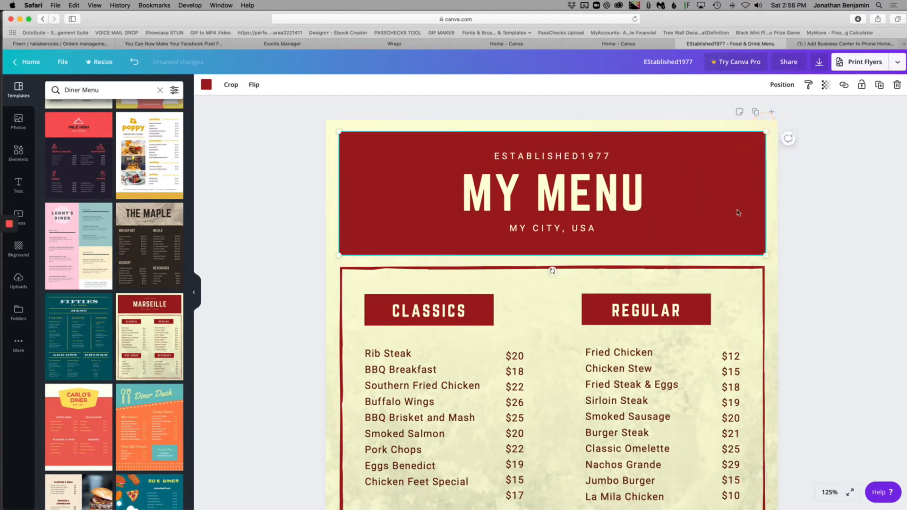
{"action": "left_click", "coordinate": [788, 139]}
{"action": "left_click", "coordinate": [808, 170]}
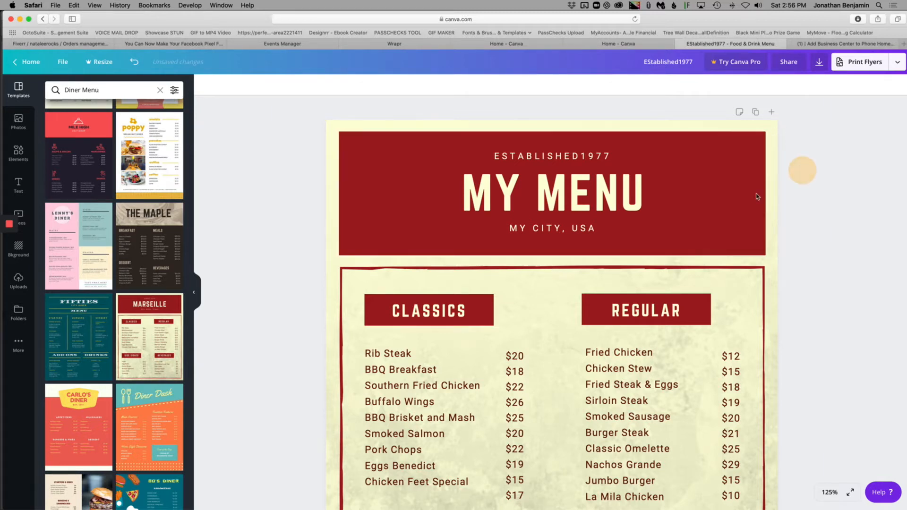
Try bright red, turquoise, light blue and black as the header banner's fill colour.
{"action": "left_click", "coordinate": [689, 158]}
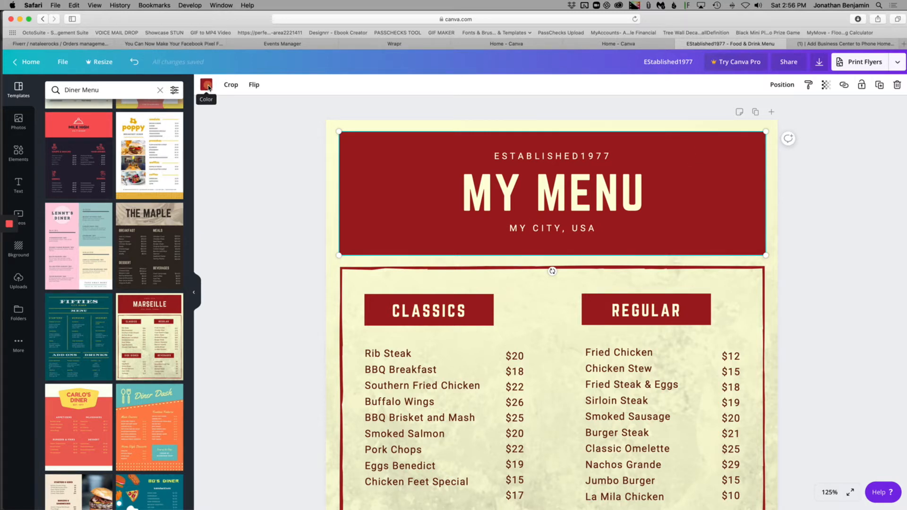
{"action": "left_click", "coordinate": [207, 86]}
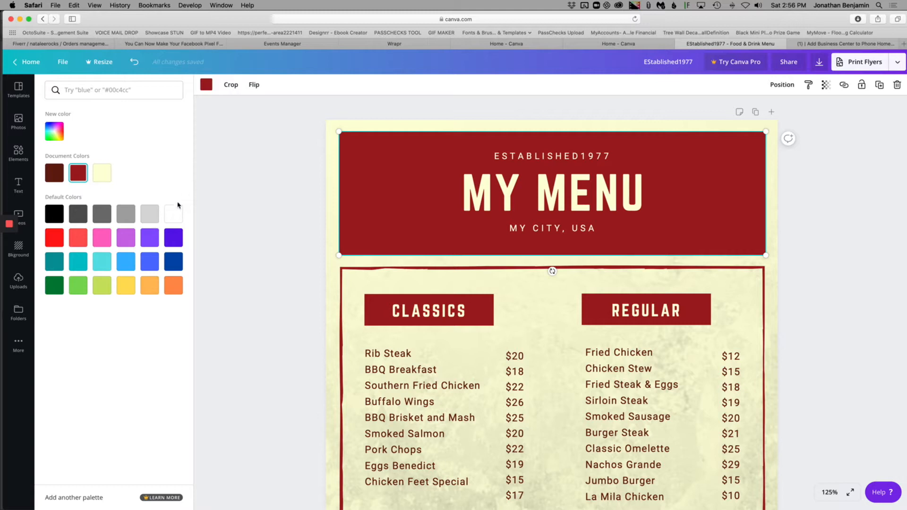
{"action": "left_click", "coordinate": [55, 238]}
{"action": "left_click", "coordinate": [100, 260]}
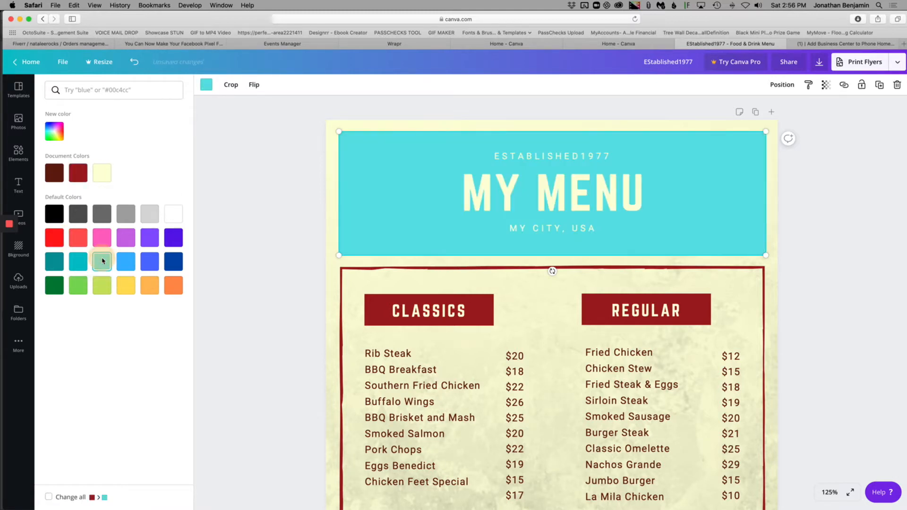
{"action": "left_click", "coordinate": [126, 262]}
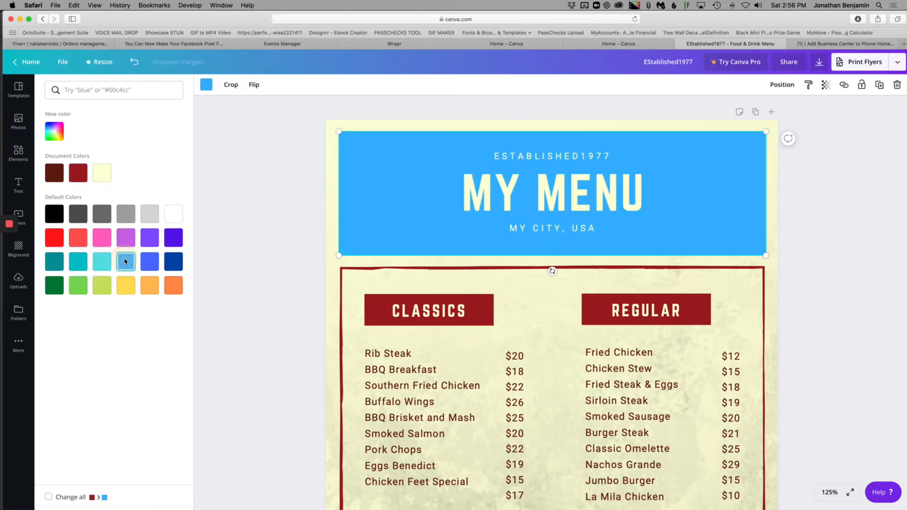
{"action": "left_click", "coordinate": [56, 215]}
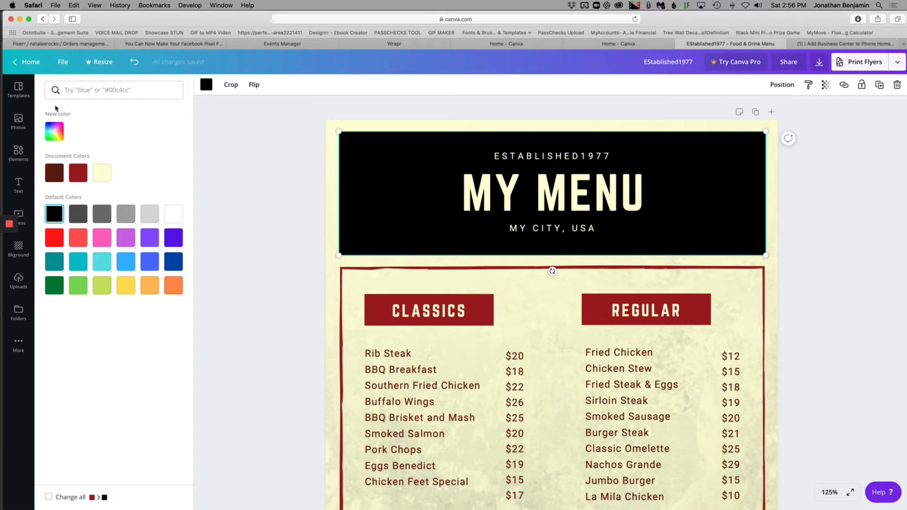
Inspect the custom hex colour option for the header banner, and restore the banner's dark red document colour.
{"action": "left_click", "coordinate": [51, 132]}
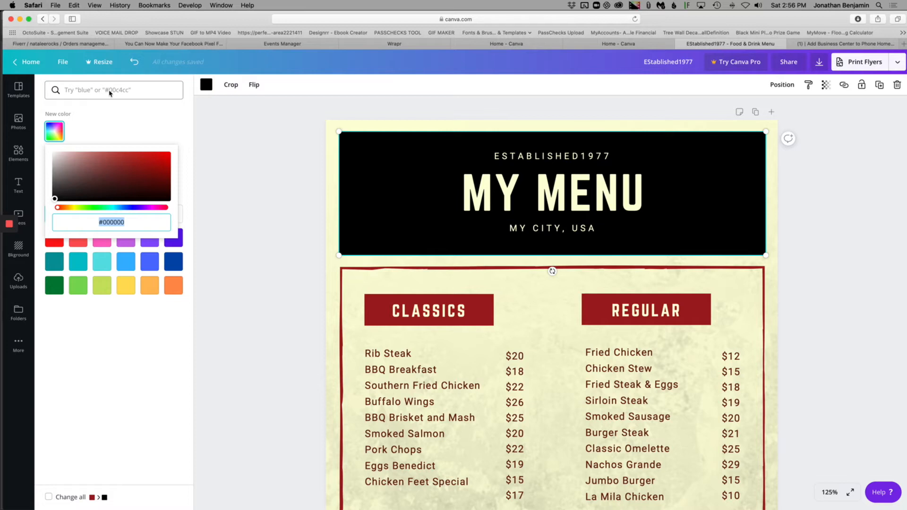
{"action": "left_click", "coordinate": [108, 224]}
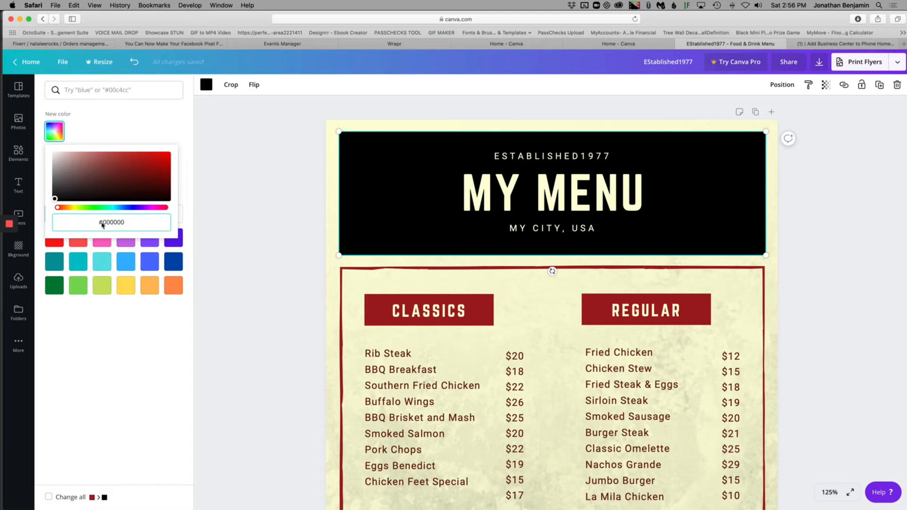
{"action": "left_click_drag", "start_coordinate": [103, 222], "coordinate": [150, 222]}
{"action": "left_click", "coordinate": [134, 226]}
{"action": "left_click_drag", "start_coordinate": [104, 222], "coordinate": [146, 225]}
{"action": "left_click", "coordinate": [142, 129]}
{"action": "left_click", "coordinate": [78, 172]}
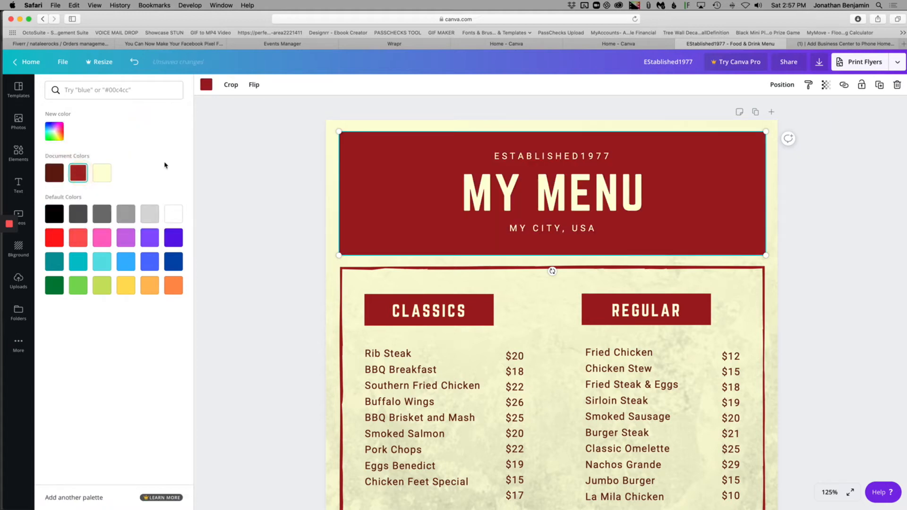
Replace the "CLASSICS" section heading with "LUNCH".
{"action": "left_click", "coordinate": [450, 312]}
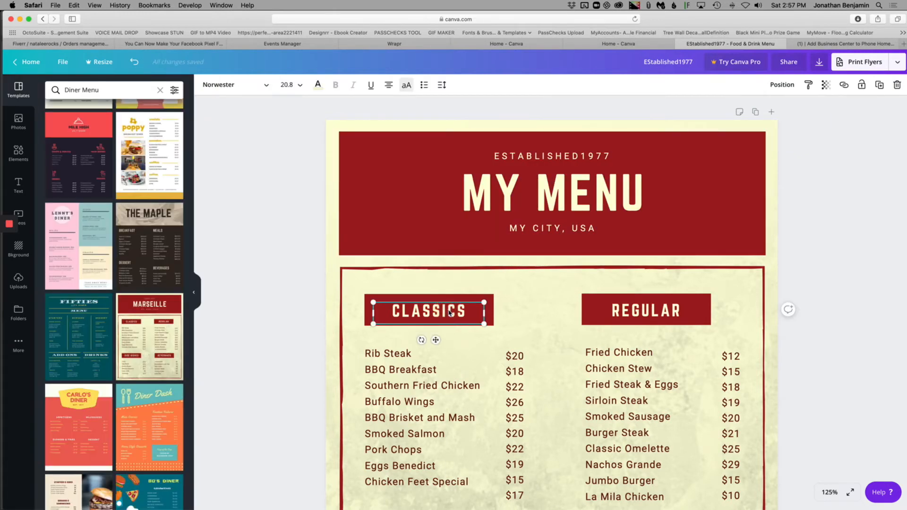
{"action": "double_click", "coordinate": [451, 313]}
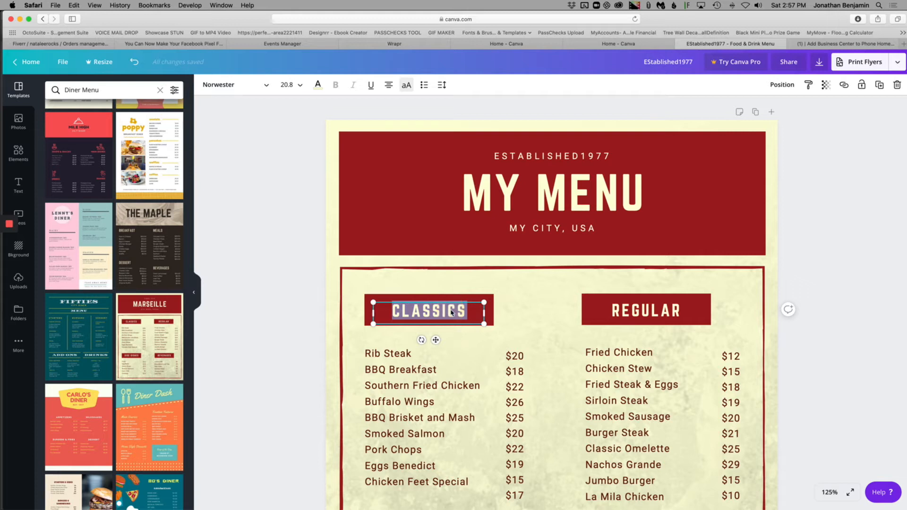
{"action": "type", "text": "LUNCH"}
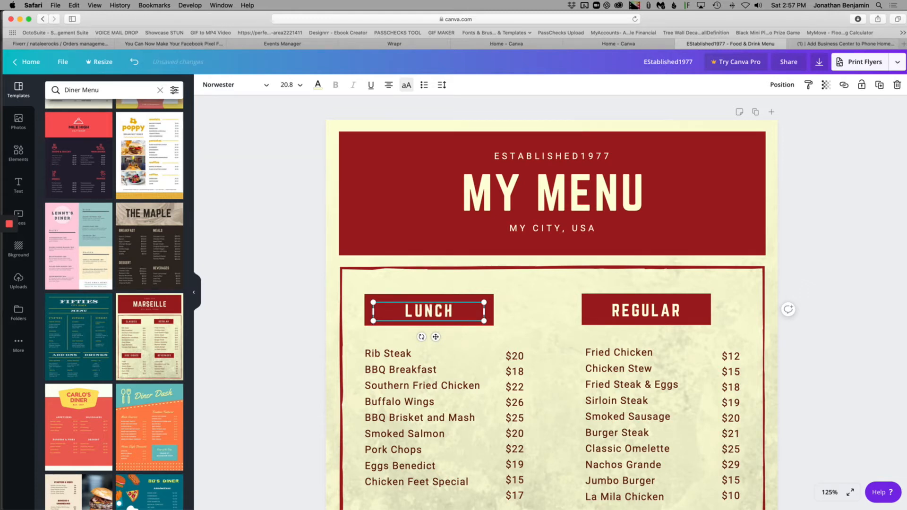
{"action": "left_click", "coordinate": [526, 298]}
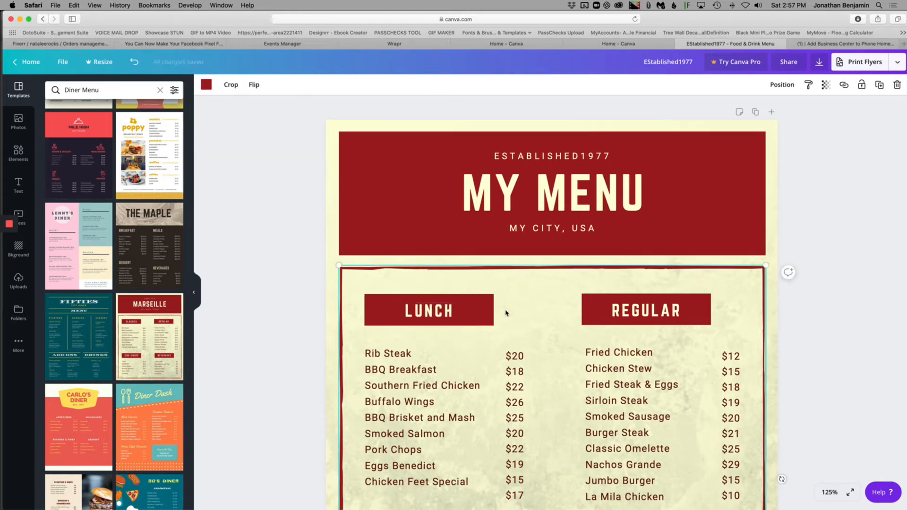
Try moving the red box behind the "LUNCH" heading upward, and undo the move.
{"action": "left_click", "coordinate": [488, 310]}
{"action": "left_click_drag", "start_coordinate": [488, 309], "coordinate": [482, 272]}
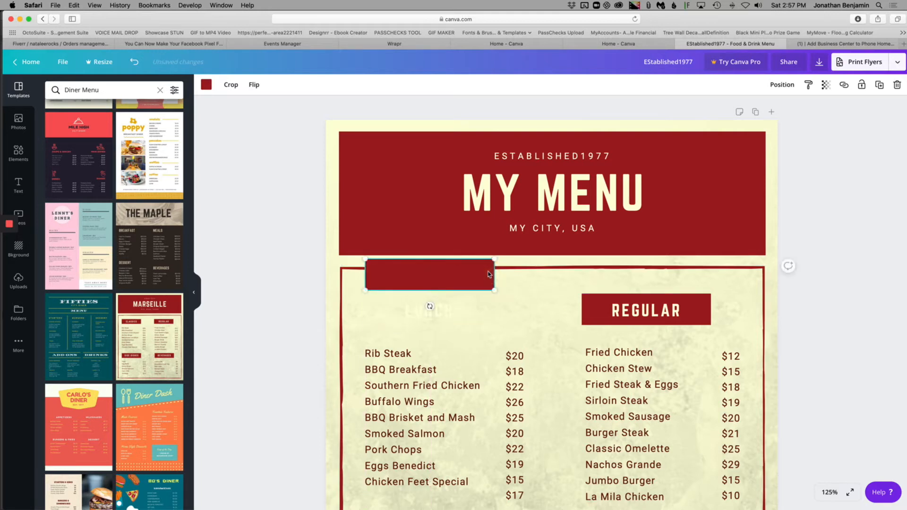
{"action": "key", "text": "super+z"}
Try inserting the filler letters "grgergrrg" before "Steak" in the first lunch item, and restore the item to "Rib Steak".
{"action": "scroll", "coordinate": [543, 333], "scroll_direction": "down", "scroll_amount": 4}
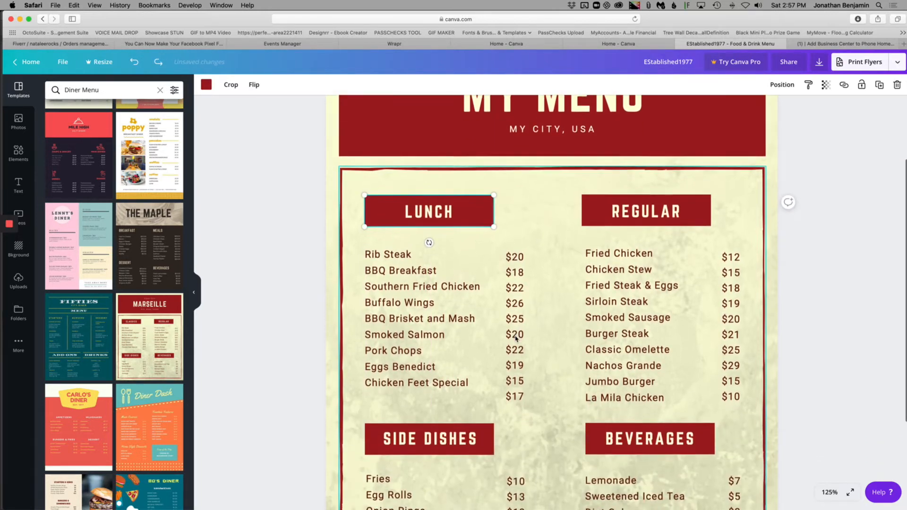
{"action": "left_click", "coordinate": [385, 256]}
{"action": "double_click", "coordinate": [386, 255]}
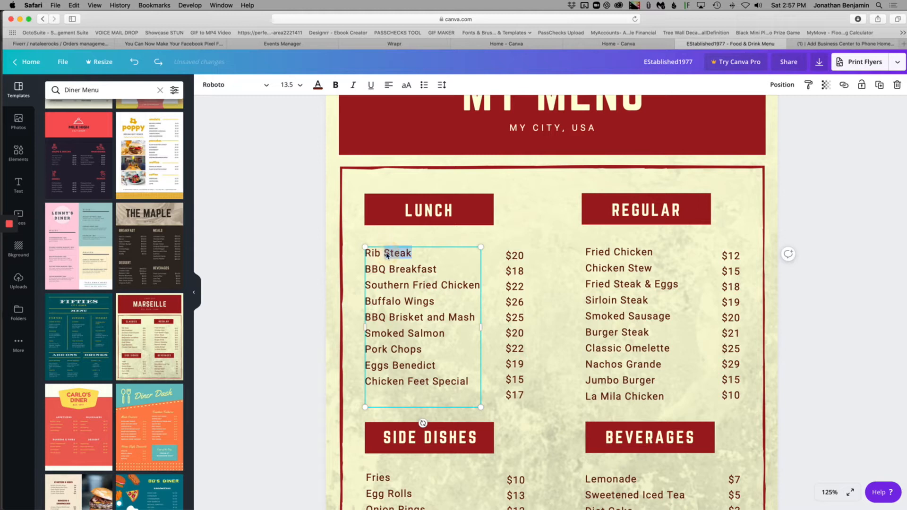
{"action": "left_click", "coordinate": [380, 258]}
{"action": "left_click", "coordinate": [385, 255]}
{"action": "type", "text": "grgergrg"}
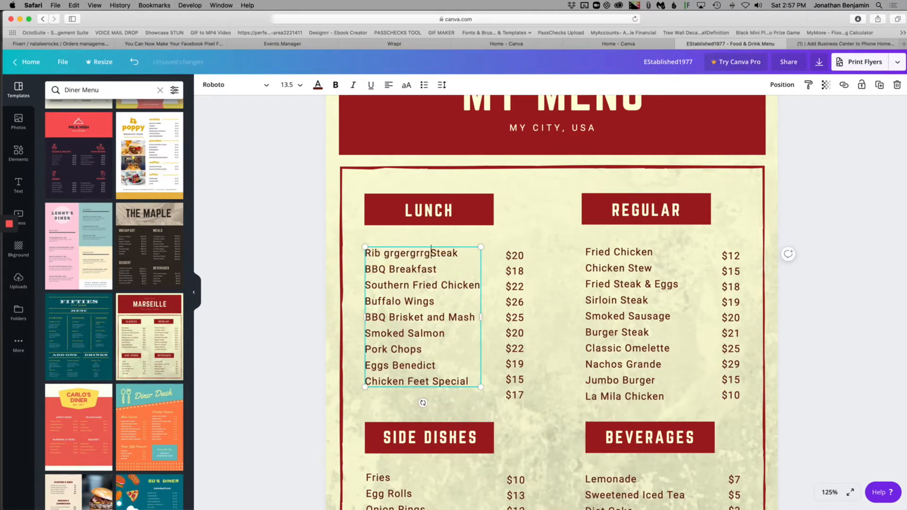
{"action": "key", "text": "BackSpace"}
{"action": "key", "text": "BackSpace"}
{"action": "key", "text": "BackSpace"}
{"action": "key", "text": "BackSpace"}
{"action": "key", "text": "BackSpace"}
{"action": "key", "text": "BackSpace"}
{"action": "key", "text": "BackSpace"}
{"action": "key", "text": "BackSpace"}
{"action": "key", "text": "BackSpace"}
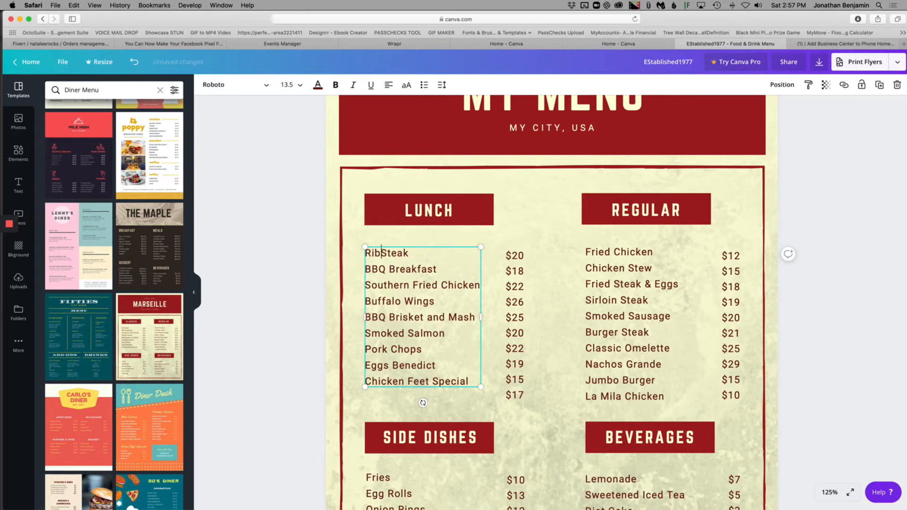
{"action": "left_click", "coordinate": [418, 243]}
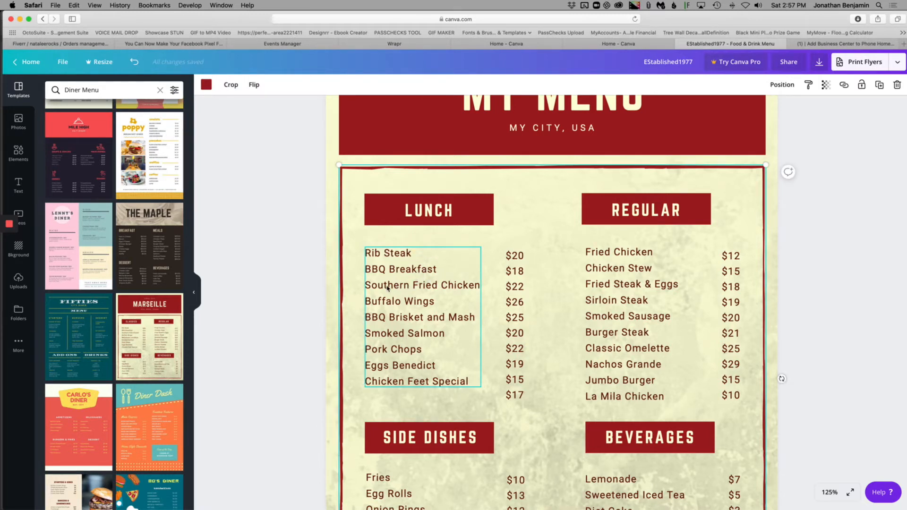
Narrow the lunch price column's text box slightly, and move it a little right and up so the first price lines up with "Rib Steak".
{"action": "left_click", "coordinate": [524, 290]}
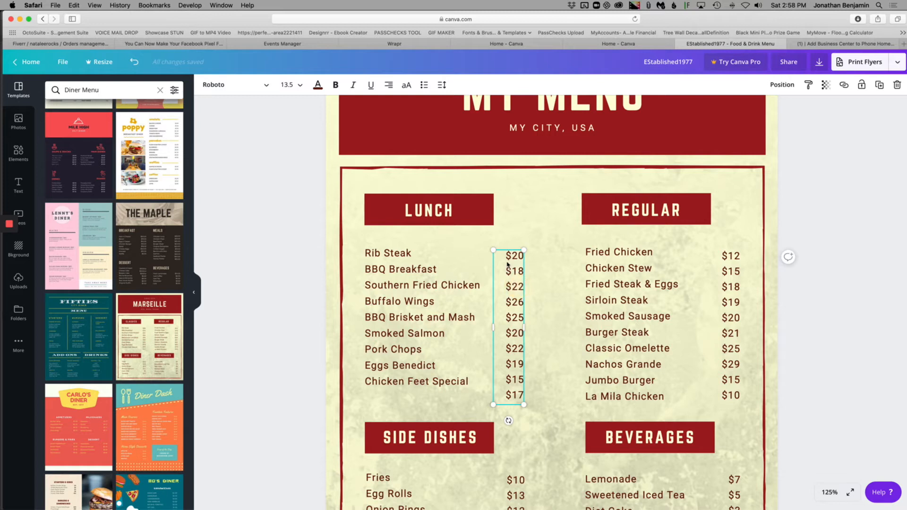
{"action": "left_click_drag", "start_coordinate": [493, 328], "coordinate": [519, 324]}
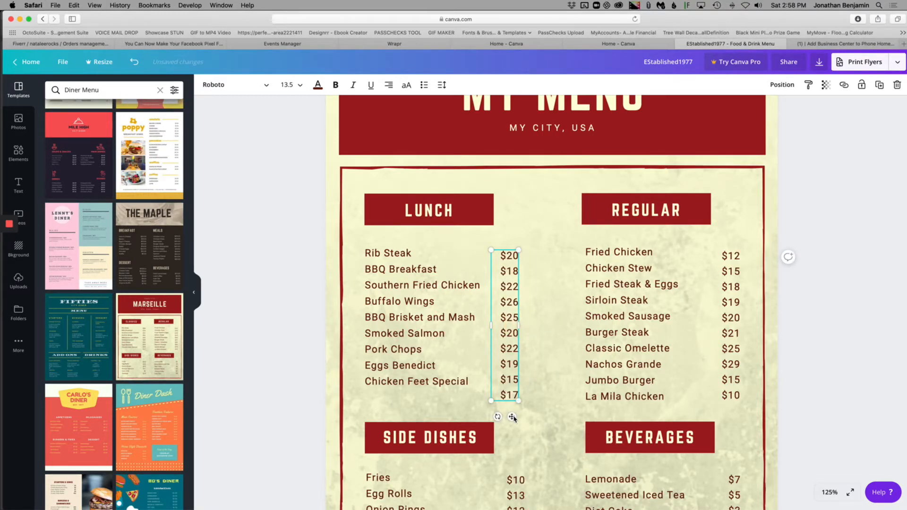
{"action": "key", "text": "super+equal"}
{"action": "scroll", "coordinate": [473, 434], "scroll_direction": "down", "scroll_amount": 1}
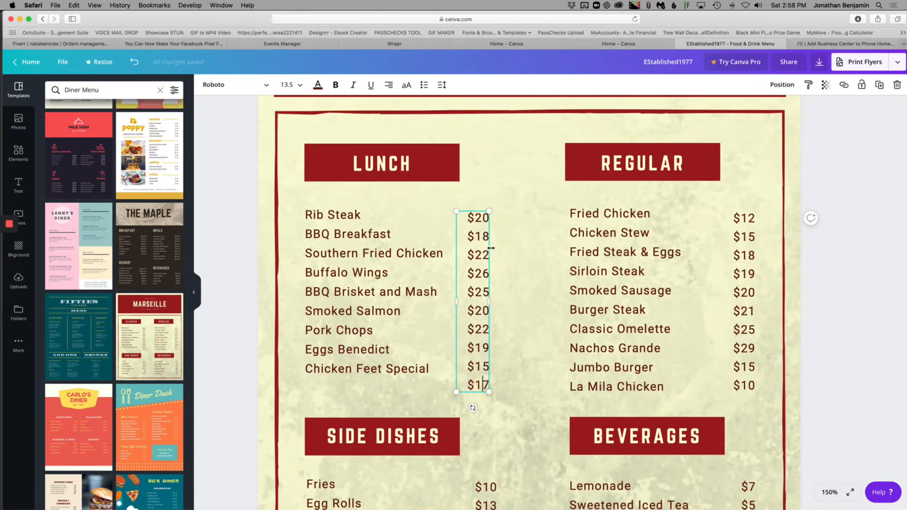
{"action": "left_click", "coordinate": [479, 405]}
{"action": "left_click", "coordinate": [478, 366]}
{"action": "left_click_drag", "start_coordinate": [469, 213], "coordinate": [503, 211]}
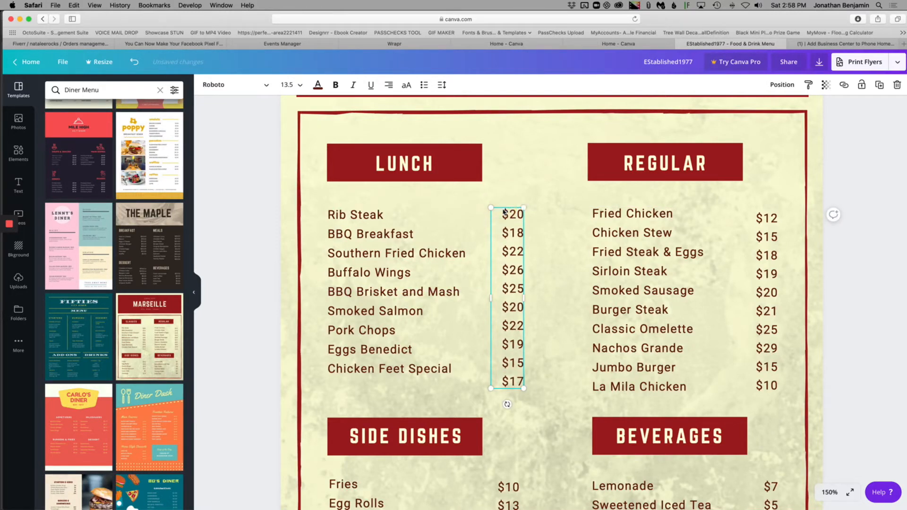
{"action": "left_click", "coordinate": [506, 209]}
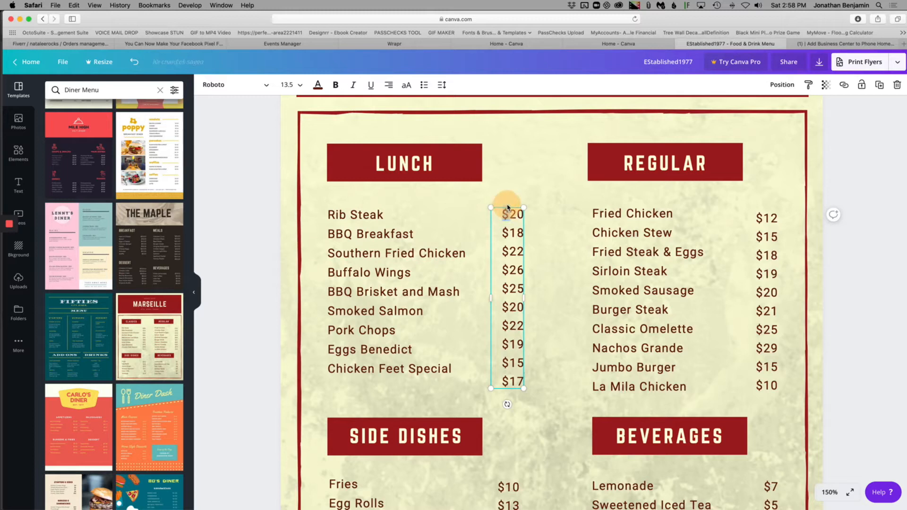
{"action": "left_click_drag", "start_coordinate": [504, 209], "coordinate": [505, 208]}
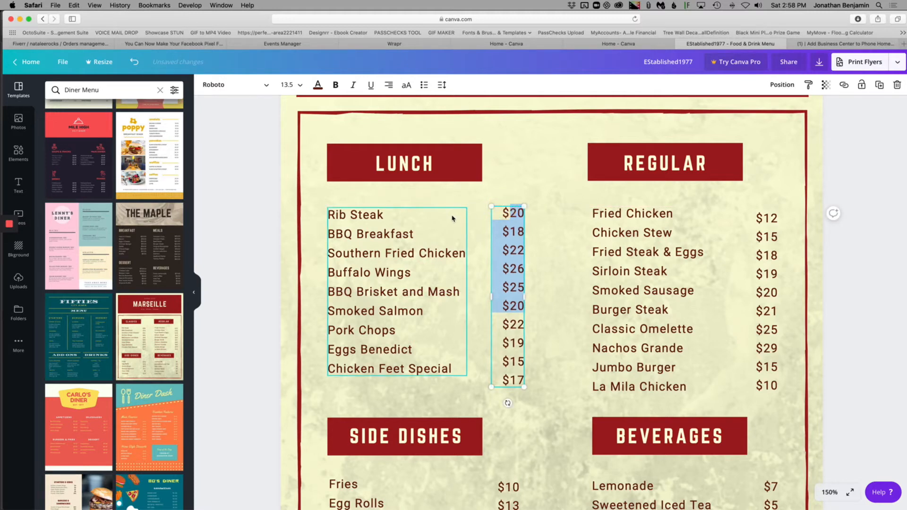
Nudge the lunch dish list slightly right and up to line it up with the price column.
{"action": "left_click", "coordinate": [436, 258]}
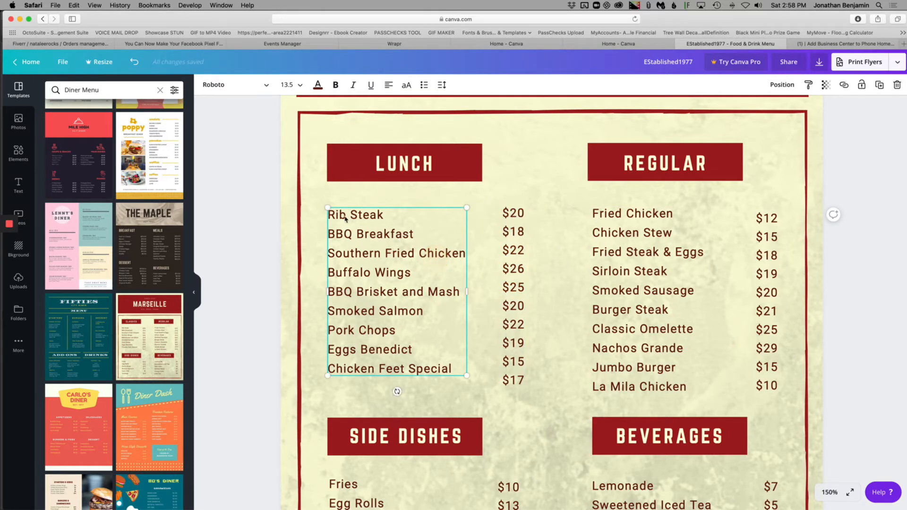
{"action": "left_click", "coordinate": [436, 397]}
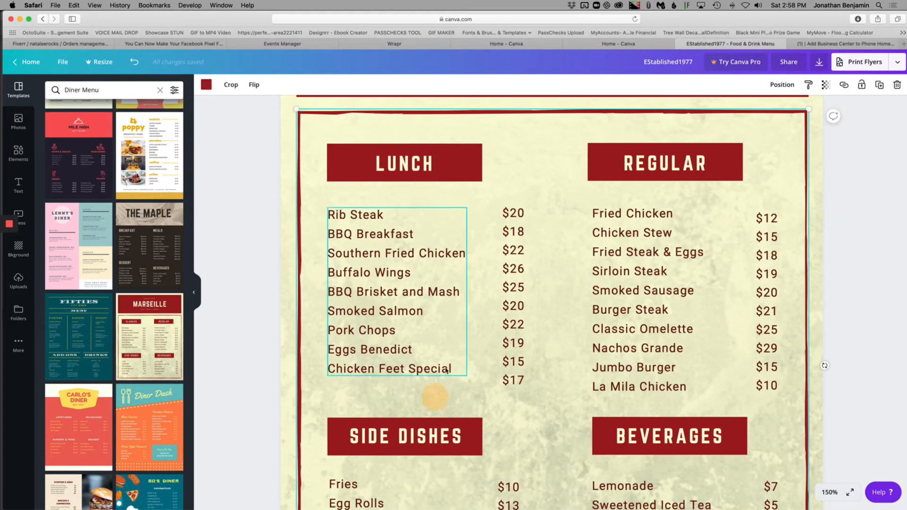
{"action": "left_click", "coordinate": [448, 362]}
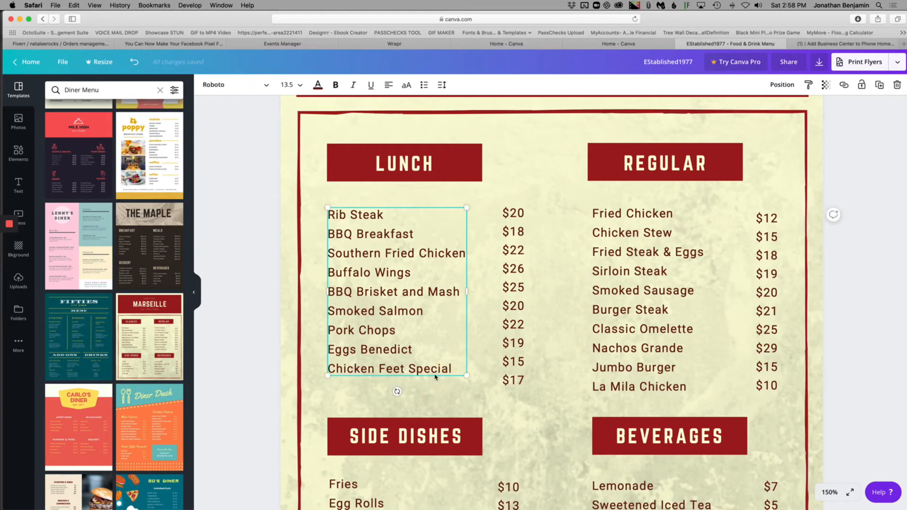
{"action": "key", "text": "super+minus"}
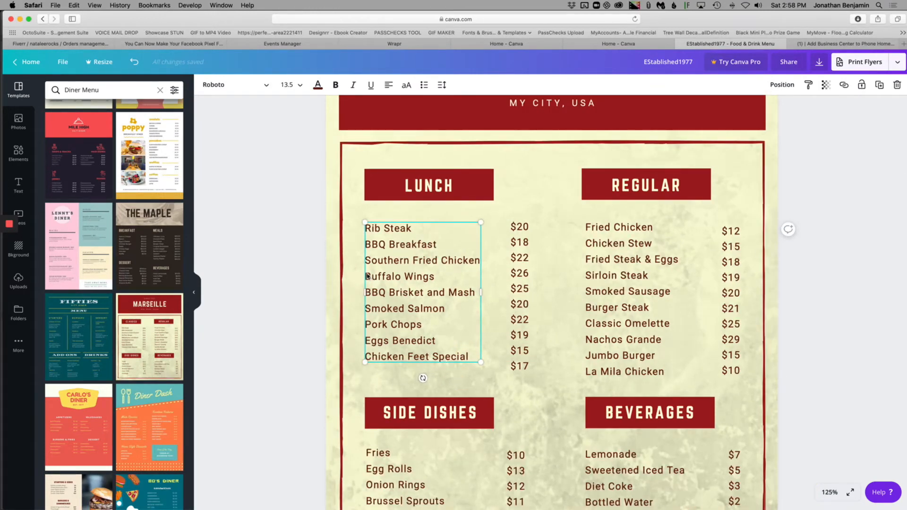
{"action": "left_click_drag", "start_coordinate": [363, 273], "coordinate": [363, 272]}
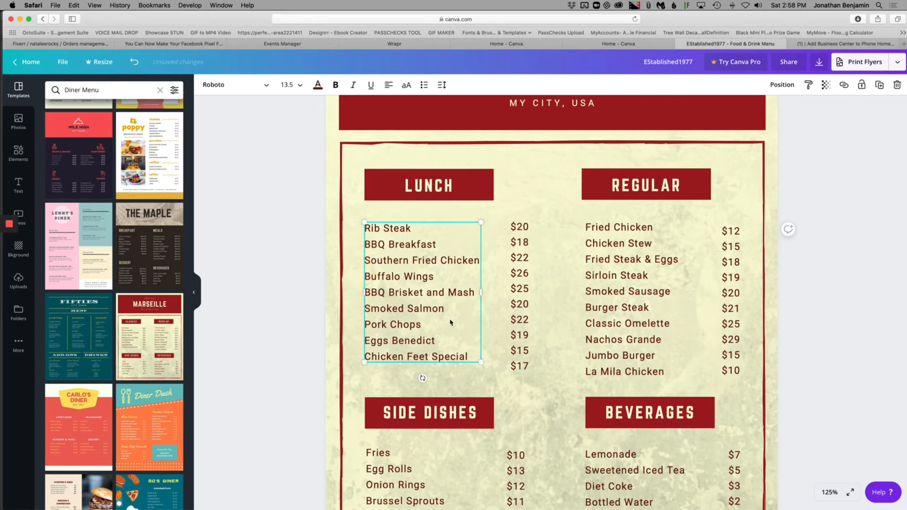
{"action": "mouse_move", "coordinate": [471, 363]}
{"action": "left_mouse_down"}
{"action": "mouse_move", "coordinate": [479, 368]}
{"action": "mouse_move", "coordinate": [455, 356]}
{"action": "mouse_move", "coordinate": [472, 361]}
{"action": "left_mouse_up"}
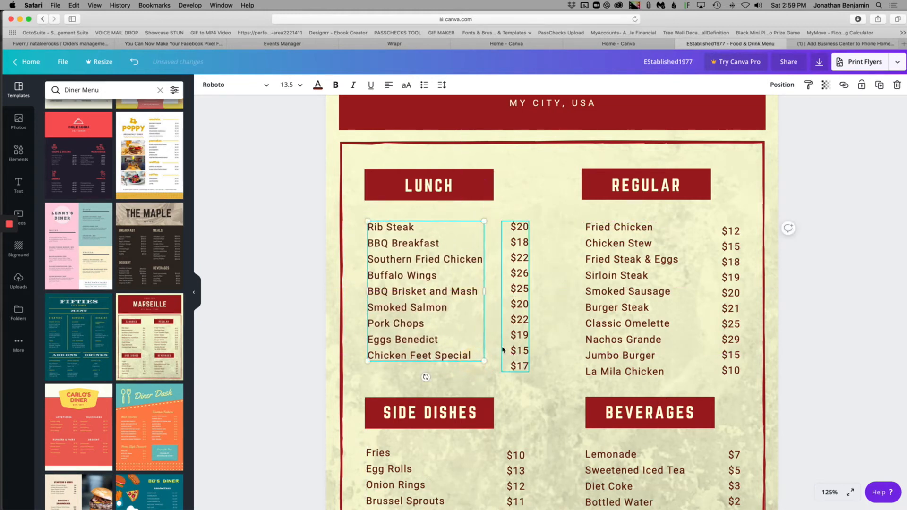
{"action": "left_click", "coordinate": [540, 370]}
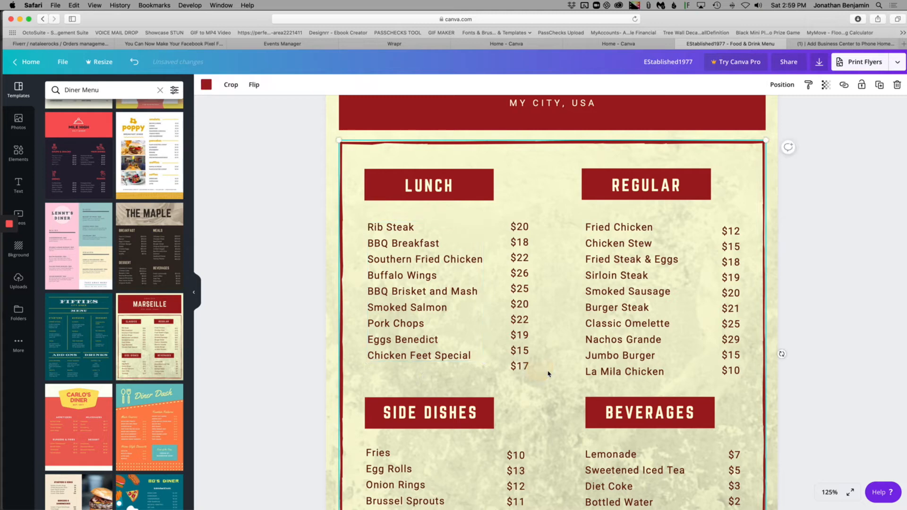
{"action": "left_click_drag", "start_coordinate": [694, 138], "coordinate": [682, 219]}
{"action": "key", "text": "super+minus"}
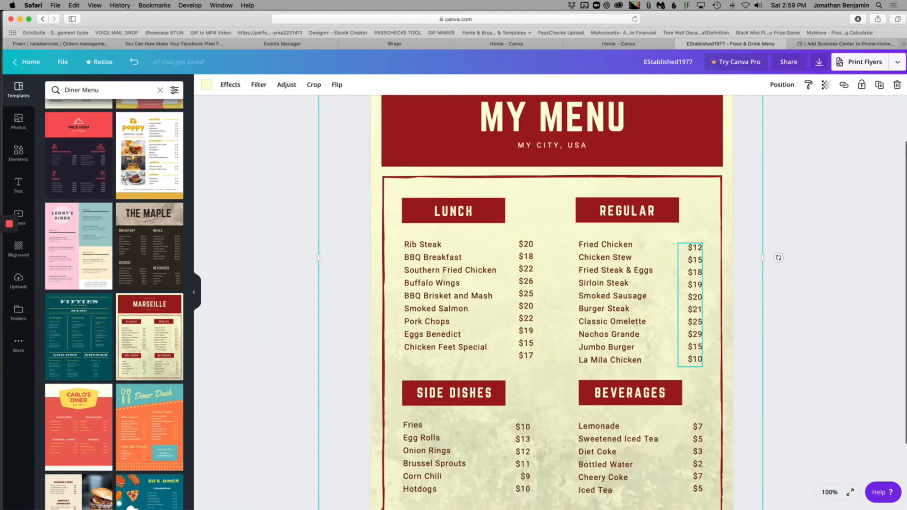
{"action": "scroll", "coordinate": [690, 246], "scroll_direction": "down", "scroll_amount": 3}
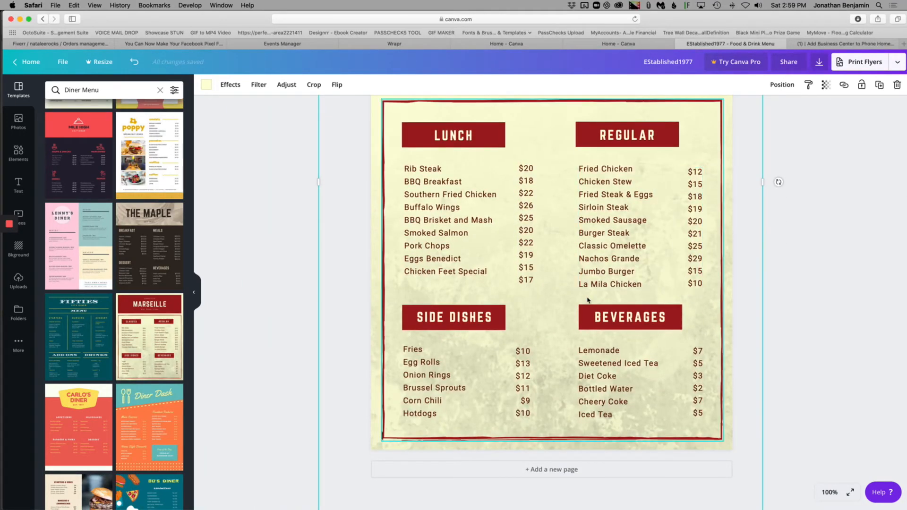
{"action": "scroll", "coordinate": [586, 396], "scroll_direction": "up", "scroll_amount": 2}
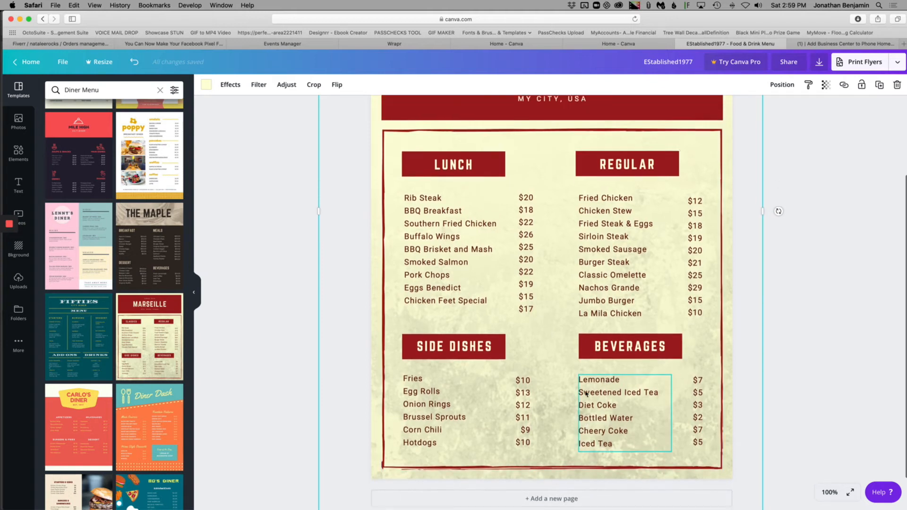
{"action": "scroll", "coordinate": [586, 394], "scroll_direction": "up", "scroll_amount": 3}
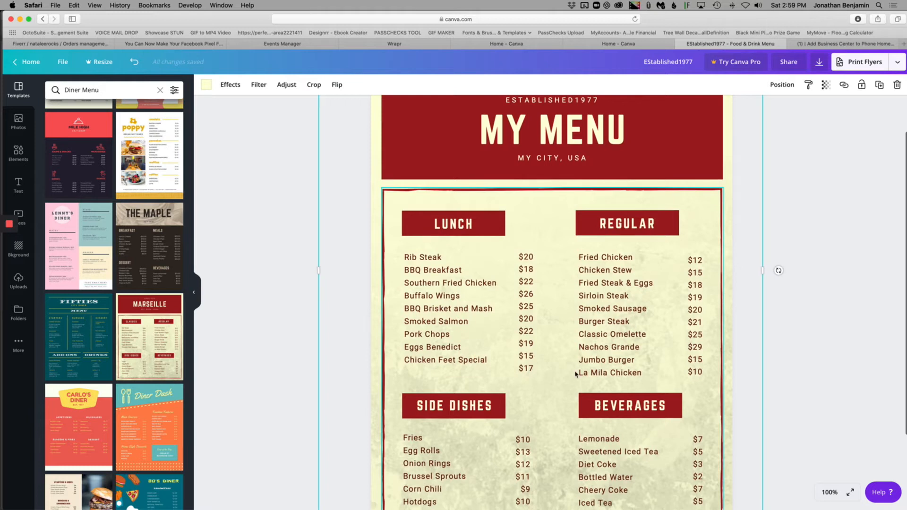
{"action": "left_click", "coordinate": [581, 329]}
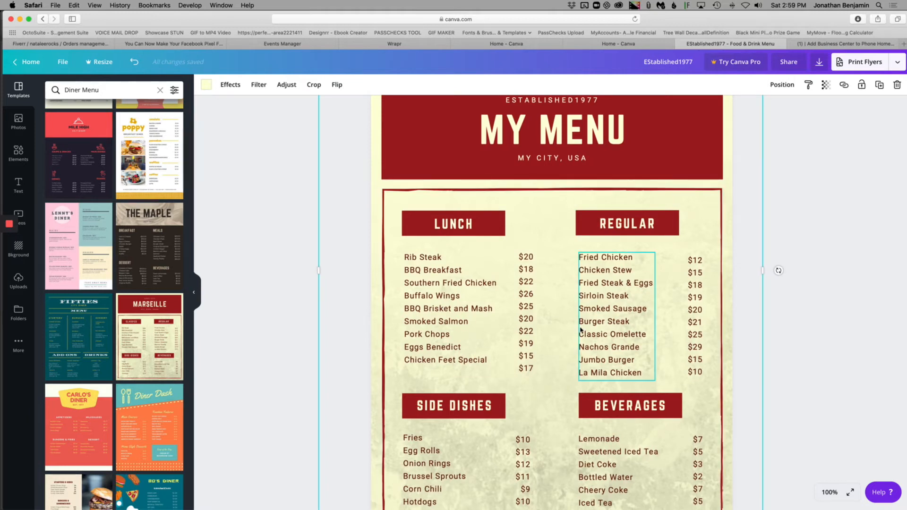
Try white as the textured background image's colour, and restore the cream document colour.
{"action": "left_click", "coordinate": [209, 87]}
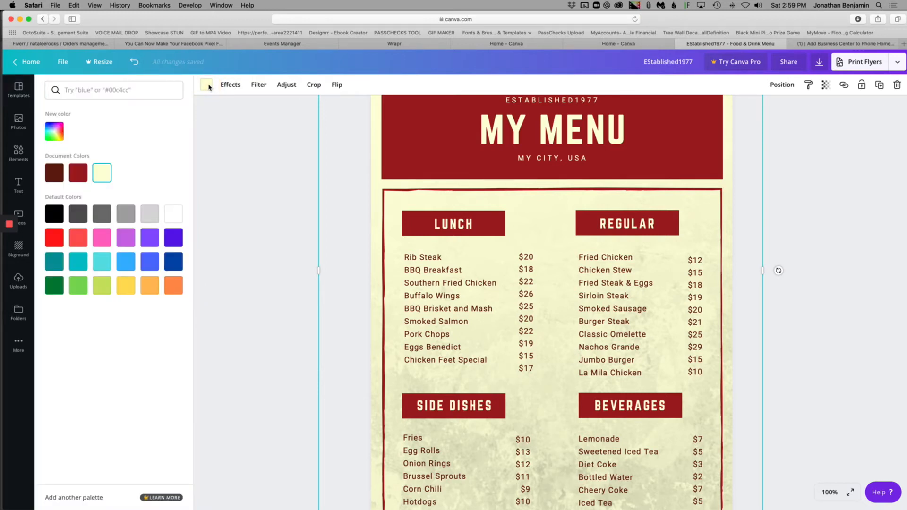
{"action": "left_click", "coordinate": [174, 213]}
{"action": "left_click", "coordinate": [105, 173]}
{"action": "left_click", "coordinate": [245, 124]}
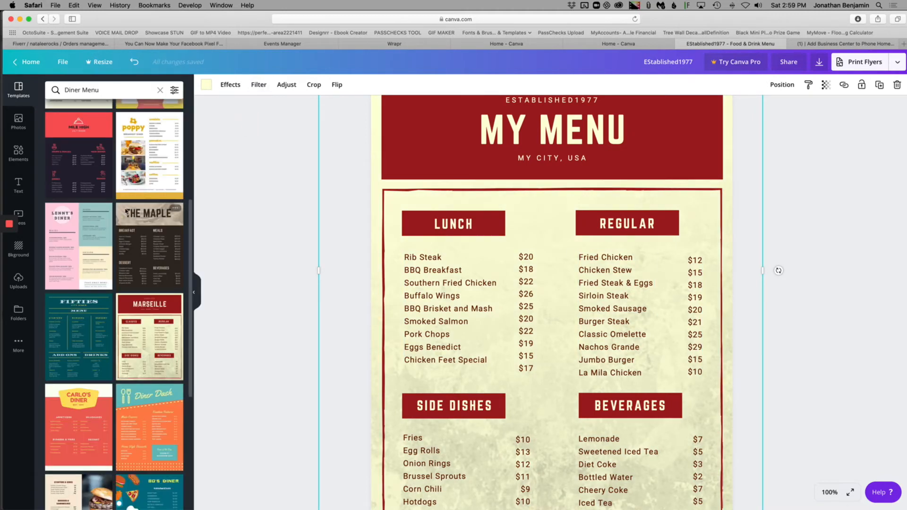
Browse the "Diner Menu" templates, and review the filter, adjustment and effect options for the background image.
{"action": "scroll", "coordinate": [122, 231], "scroll_direction": "down", "scroll_amount": 10}
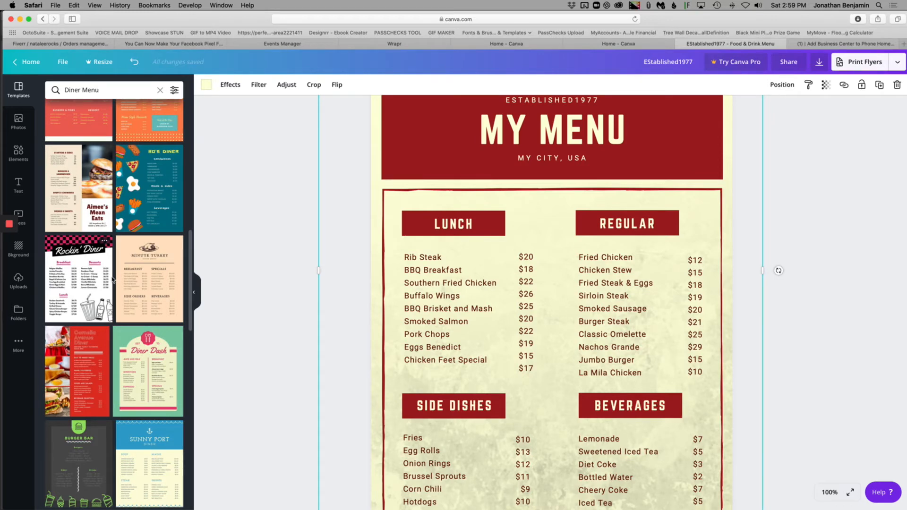
{"action": "scroll", "coordinate": [123, 293], "scroll_direction": "down", "scroll_amount": 15}
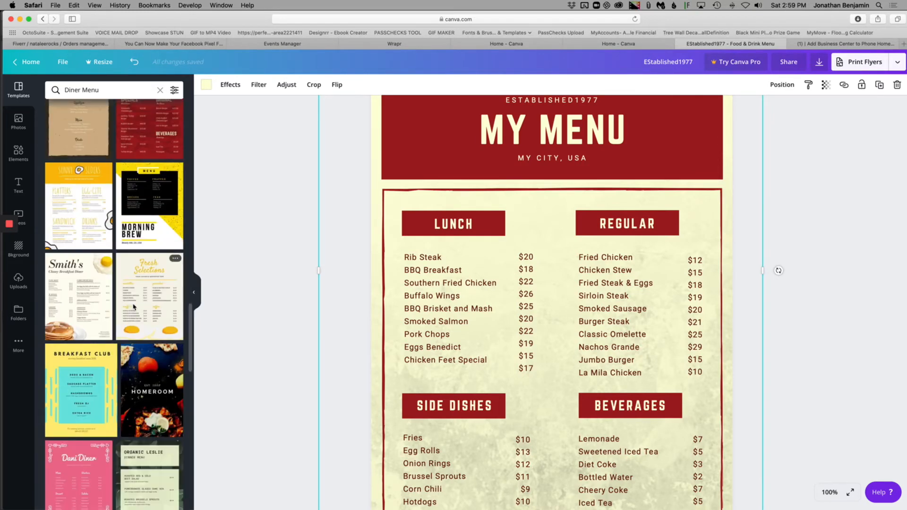
{"action": "scroll", "coordinate": [133, 307], "scroll_direction": "down", "scroll_amount": 15}
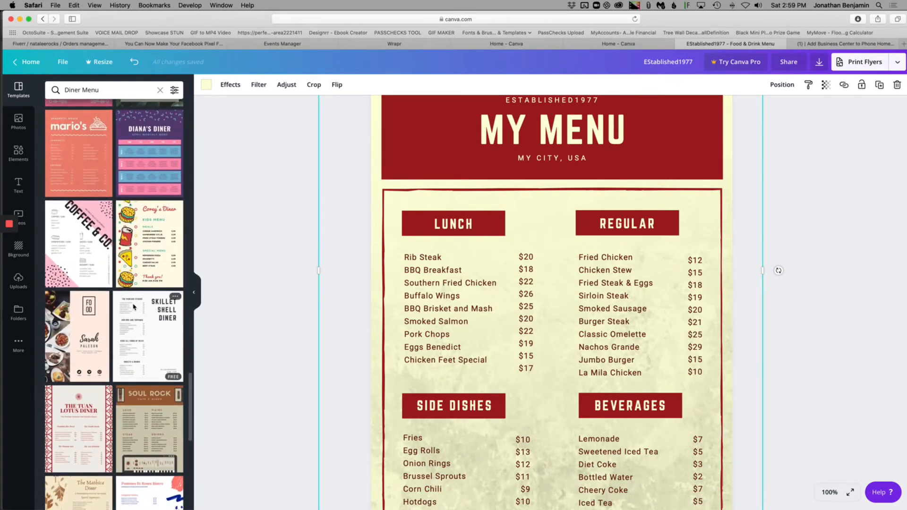
{"action": "scroll", "coordinate": [134, 307], "scroll_direction": "up", "scroll_amount": 20}
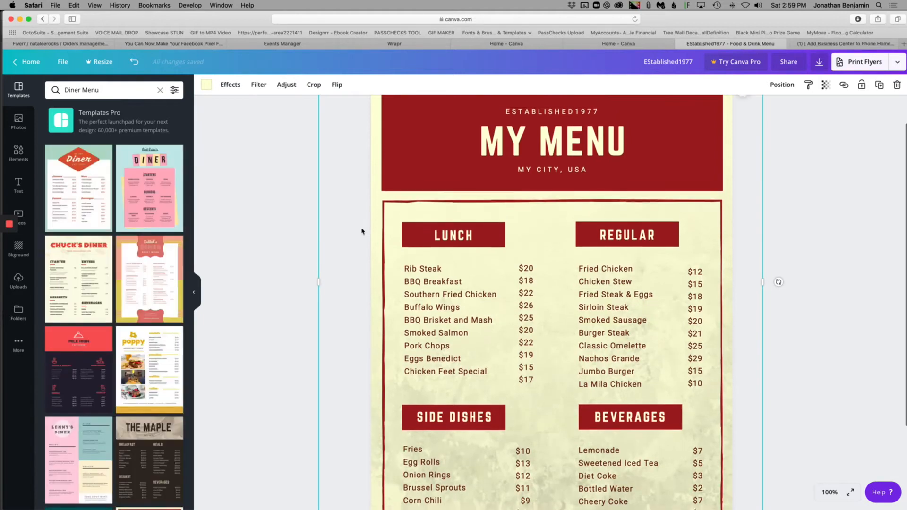
{"action": "scroll", "coordinate": [290, 207], "scroll_direction": "up", "scroll_amount": 1}
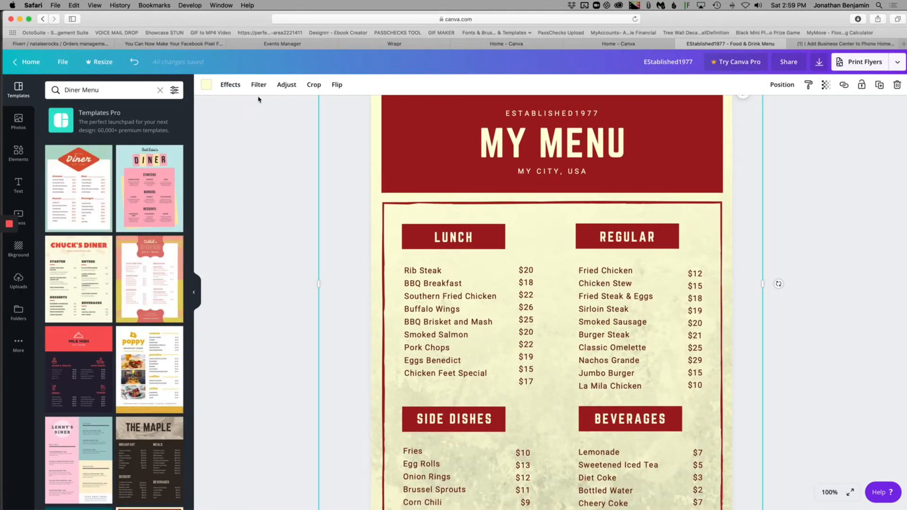
{"action": "left_click", "coordinate": [230, 85]}
{"action": "left_click", "coordinate": [260, 85]}
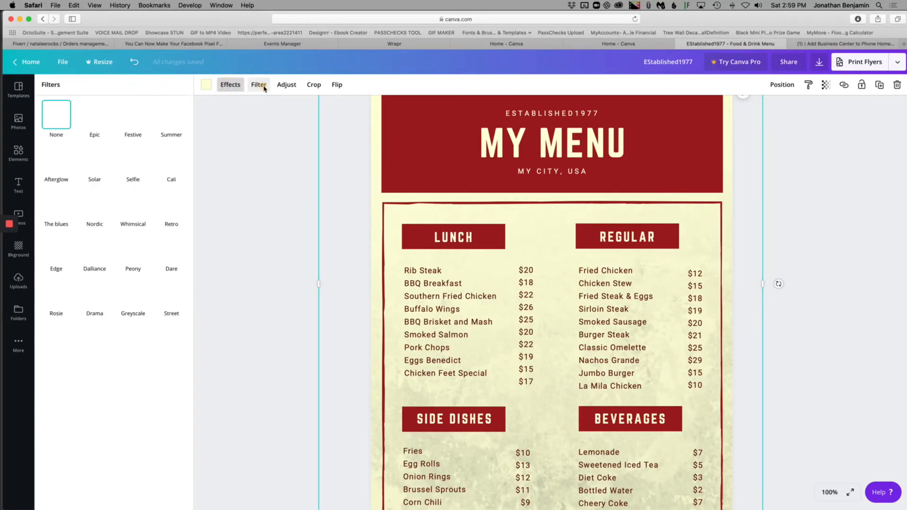
{"action": "left_click", "coordinate": [287, 85]}
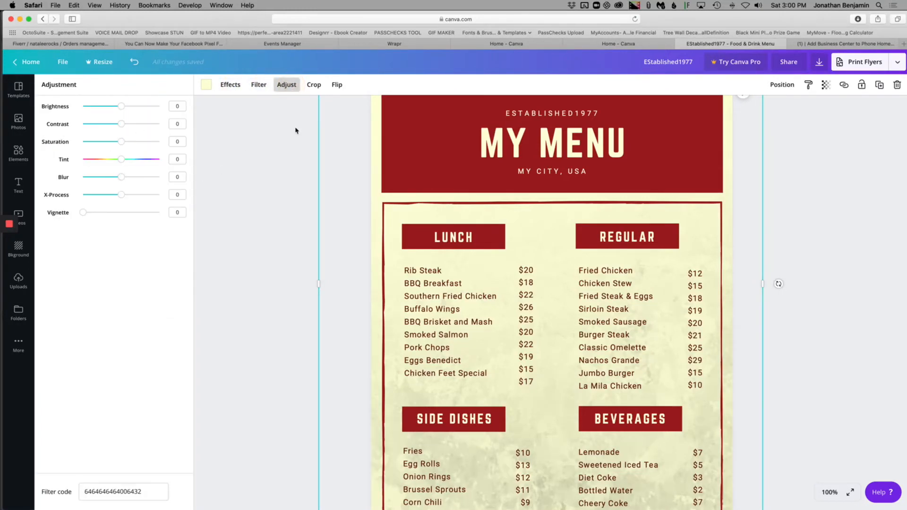
{"action": "left_click", "coordinate": [231, 86]}
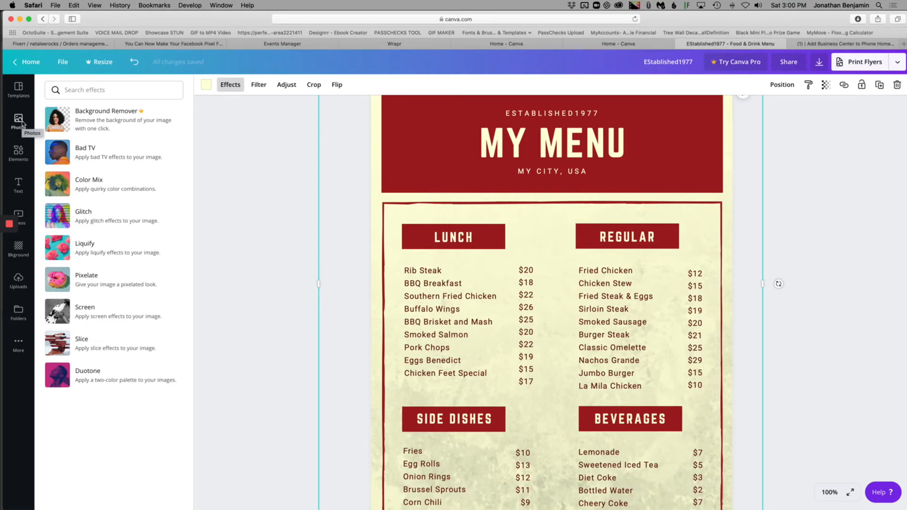
Start an image upload and browse on macserver through Pulse Files and Bizzle to the ICONIC CLIENTS folder.
{"action": "left_click", "coordinate": [19, 281]}
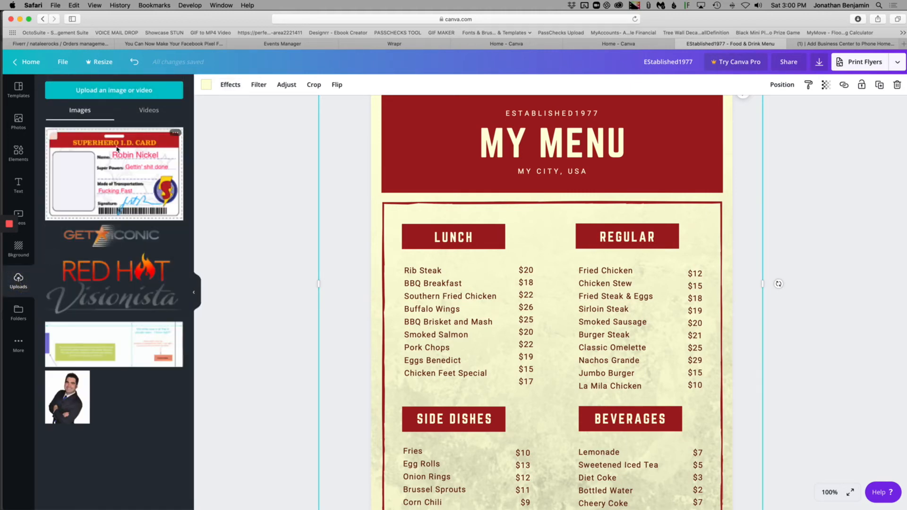
{"action": "left_click", "coordinate": [108, 94]}
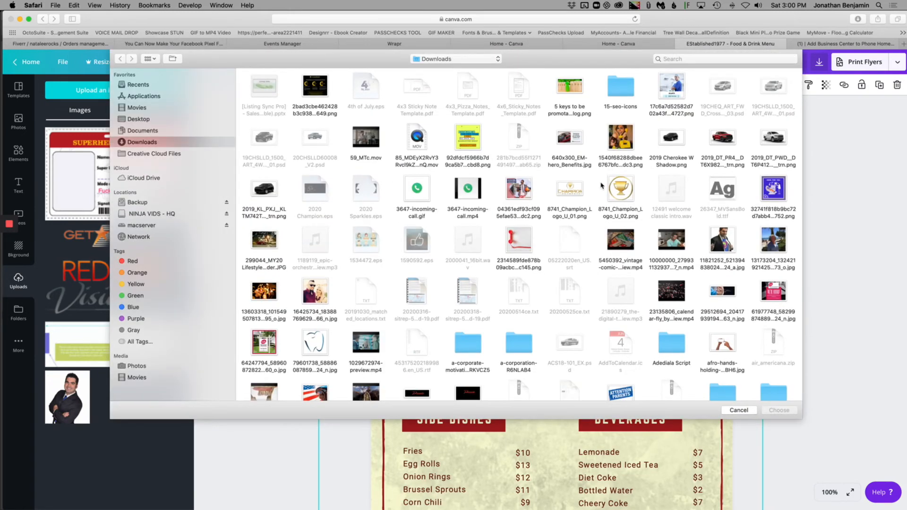
{"action": "left_click", "coordinate": [486, 61]}
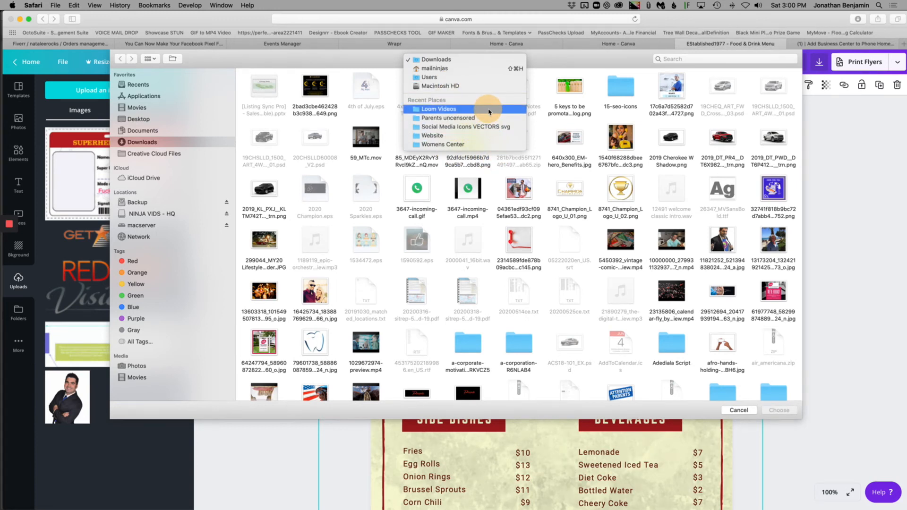
{"action": "left_click", "coordinate": [144, 227]}
{"action": "left_click", "coordinate": [141, 225]}
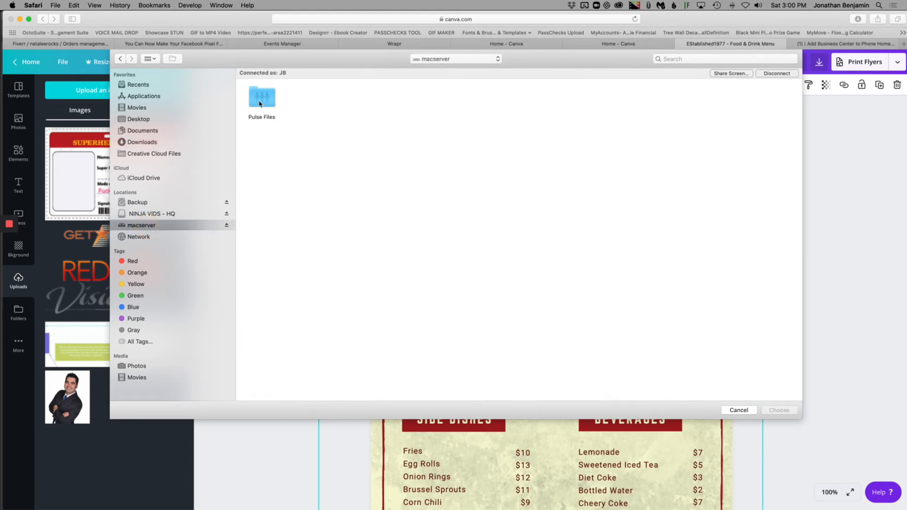
{"action": "double_click", "coordinate": [259, 103]}
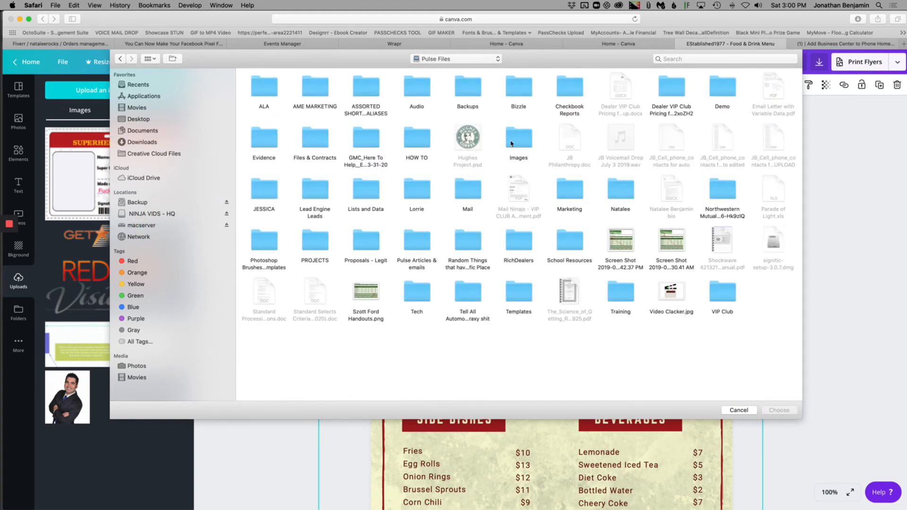
{"action": "double_click", "coordinate": [518, 90]}
{"action": "left_click", "coordinate": [631, 138]}
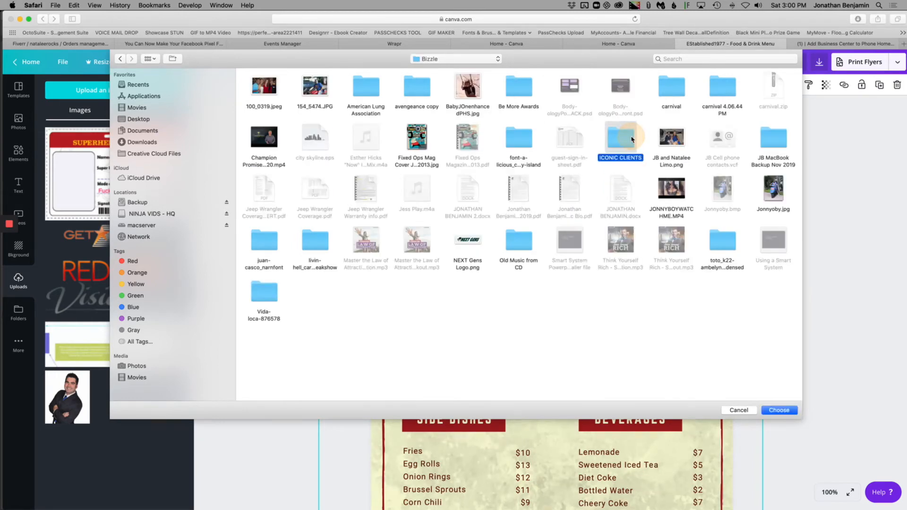
{"action": "double_click", "coordinate": [632, 138]}
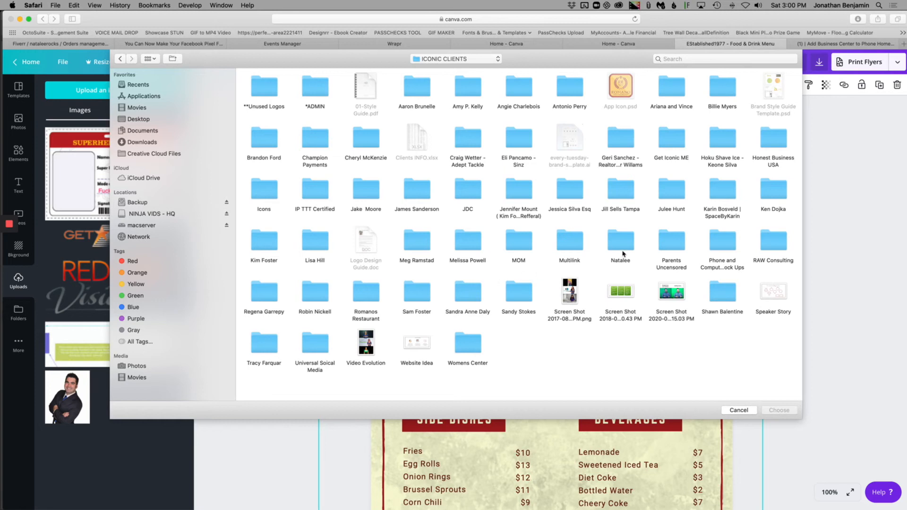
Upload the red high-resolution float PNG of the Romanos logo from Romanos Restaurant's Final Logos folder.
{"action": "left_click", "coordinate": [369, 294]}
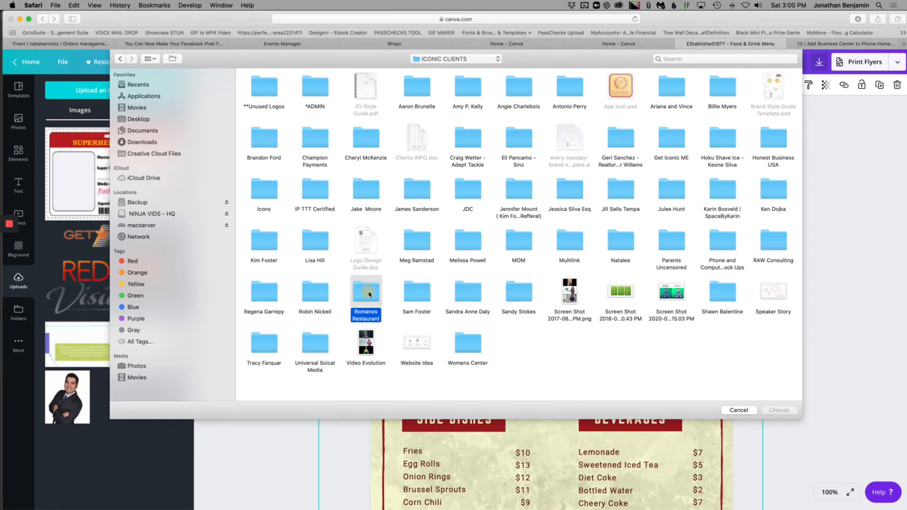
{"action": "double_click", "coordinate": [369, 293]}
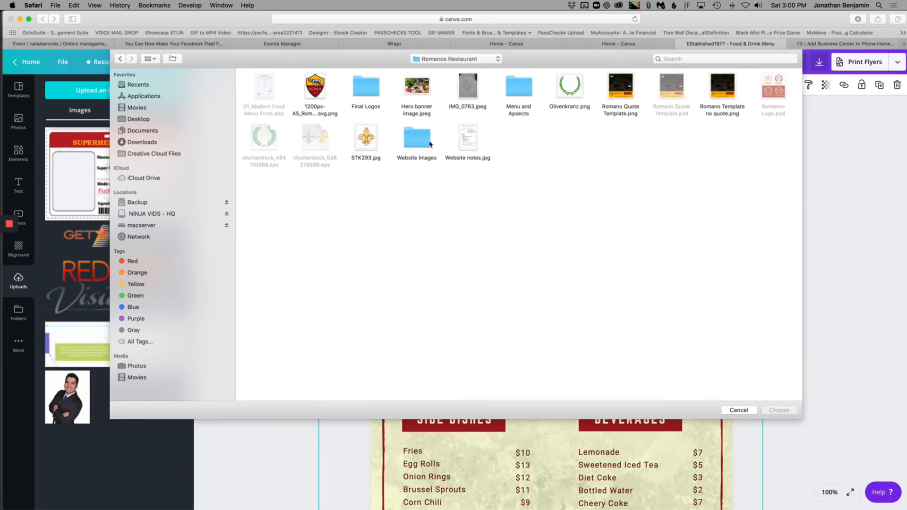
{"action": "double_click", "coordinate": [364, 95]}
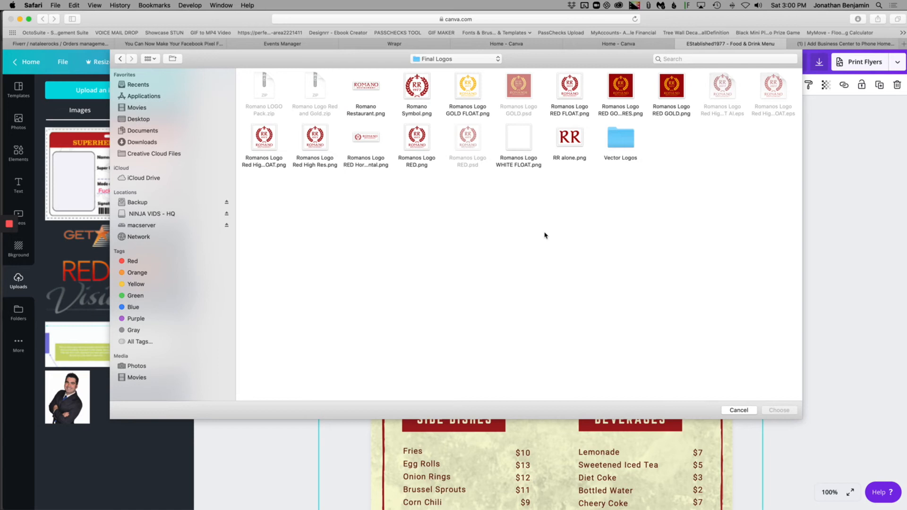
{"action": "left_click", "coordinate": [268, 140]}
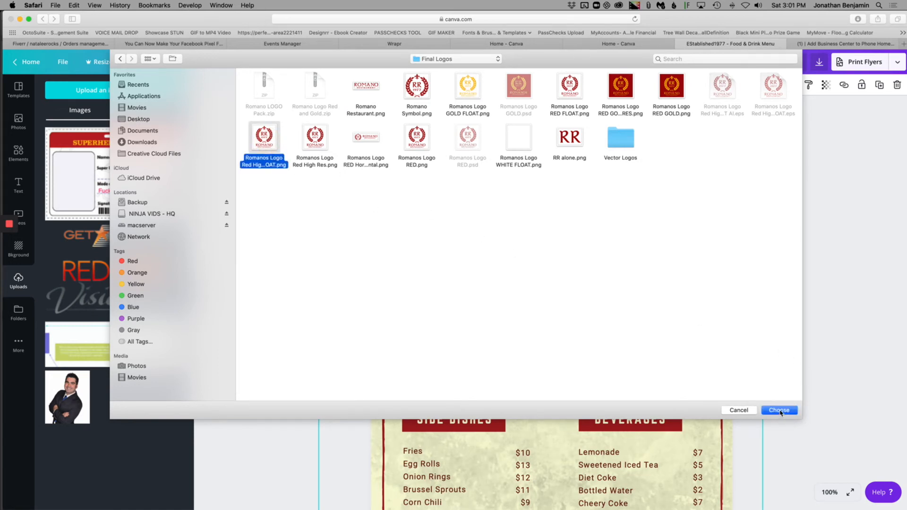
{"action": "left_click", "coordinate": [780, 411]}
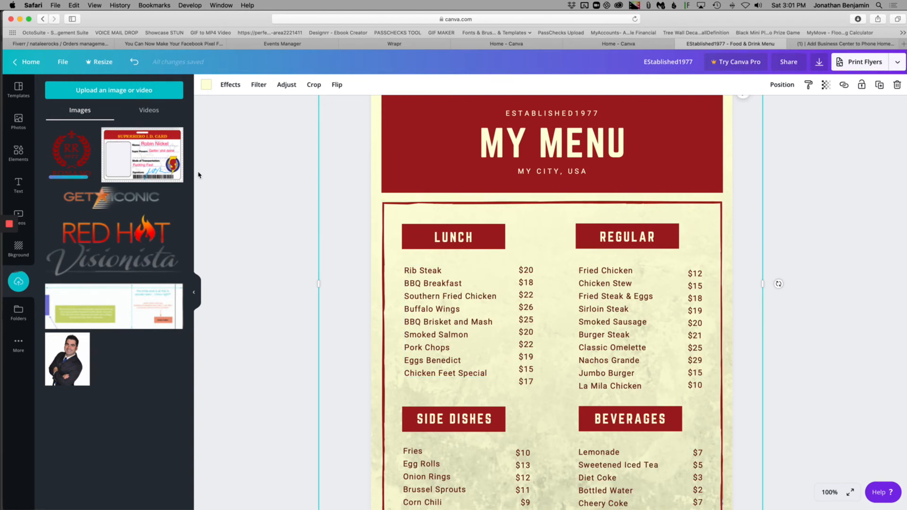
Insert the uploaded Romano Restaurant logo on the menu page, shrink it to about 70%, and collapse the uploads to enlarge the workspace.
{"action": "left_click", "coordinate": [81, 163]}
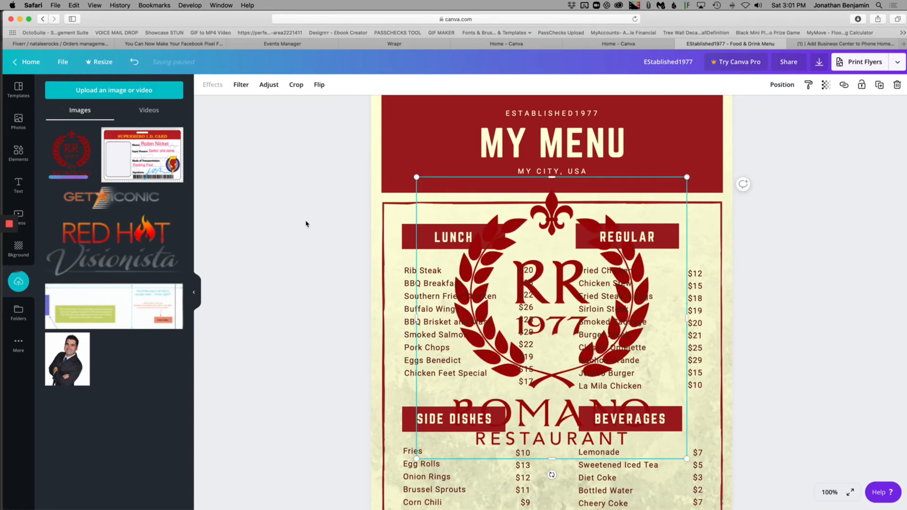
{"action": "left_click_drag", "start_coordinate": [687, 178], "coordinate": [608, 259]}
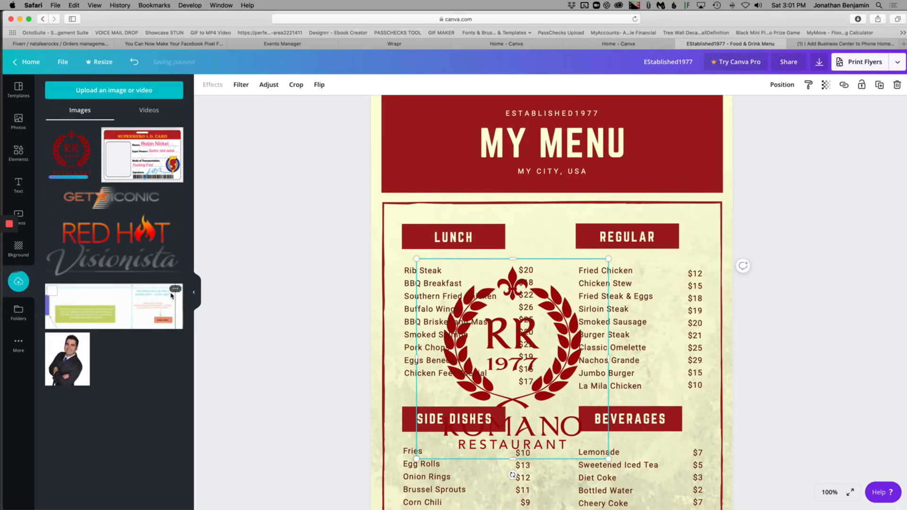
{"action": "left_click", "coordinate": [194, 292]}
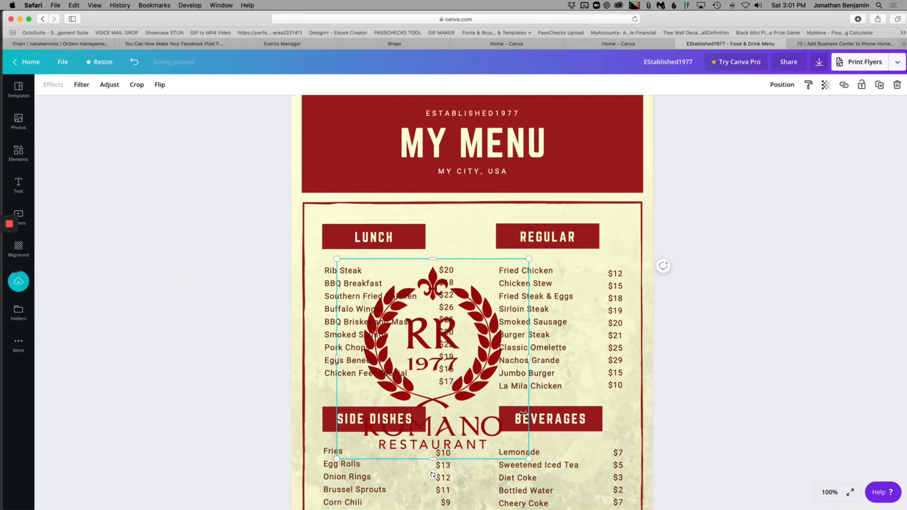
Try shrinking the logo further over the lunch list and cropping its edges, and undo these changes.
{"action": "left_click_drag", "start_coordinate": [529, 457], "coordinate": [420, 329]}
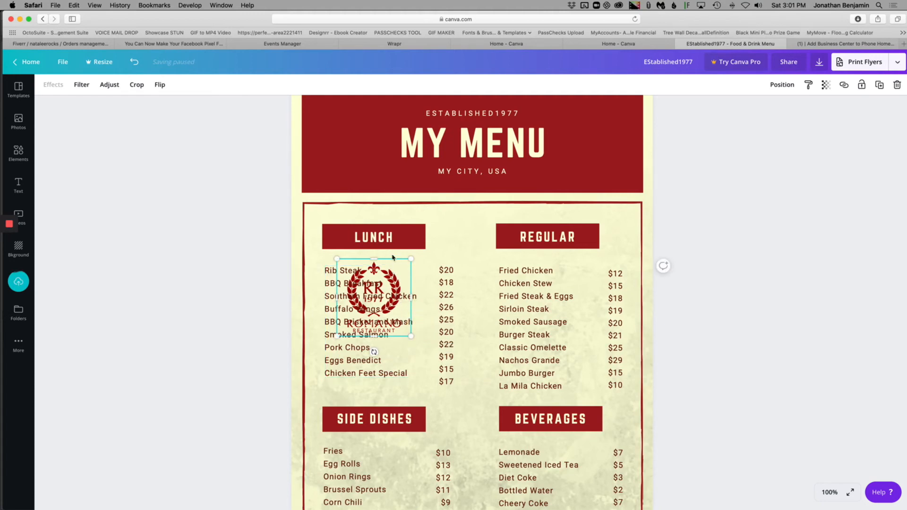
{"action": "left_click_drag", "start_coordinate": [397, 258], "coordinate": [449, 245]}
{"action": "left_click_drag", "start_coordinate": [405, 336], "coordinate": [405, 325]}
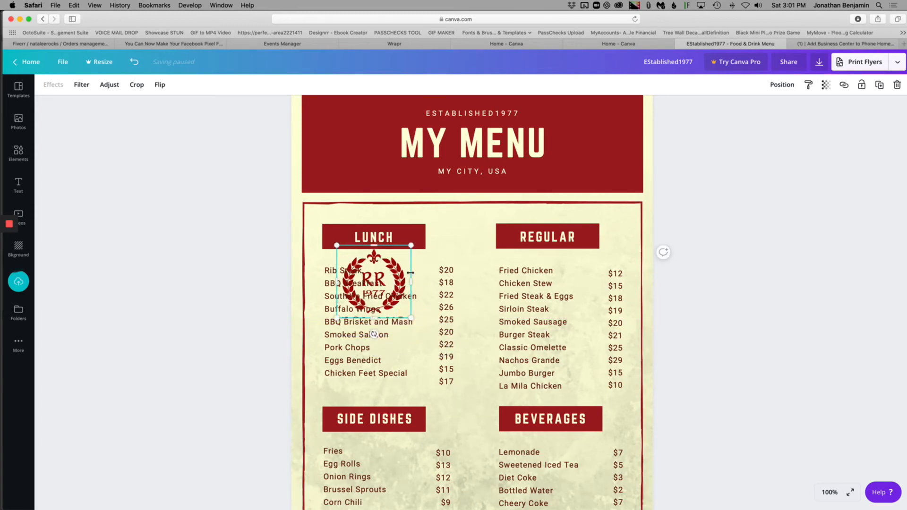
{"action": "left_click_drag", "start_coordinate": [412, 287], "coordinate": [426, 308]}
{"action": "key", "text": "super+z"}
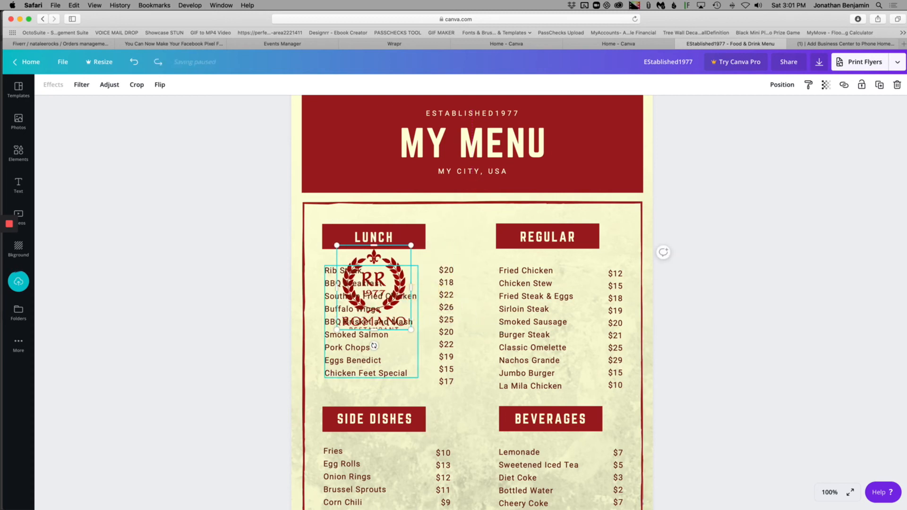
{"action": "key", "text": "super+z"}
{"action": "key", "text": "super+z"}
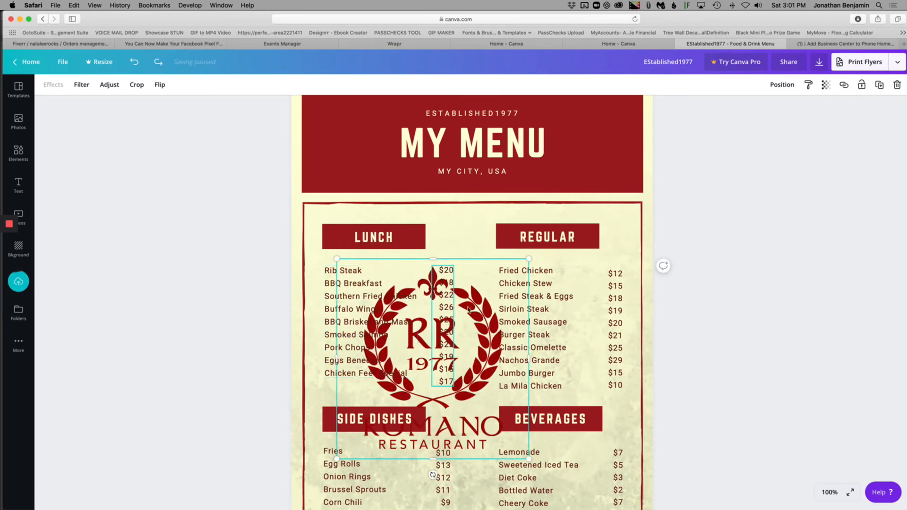
Move the logo into the red header to the right of "MY MENU", shrink it to fit the banner, and select the banner.
{"action": "left_click_drag", "start_coordinate": [477, 286], "coordinate": [555, 144]}
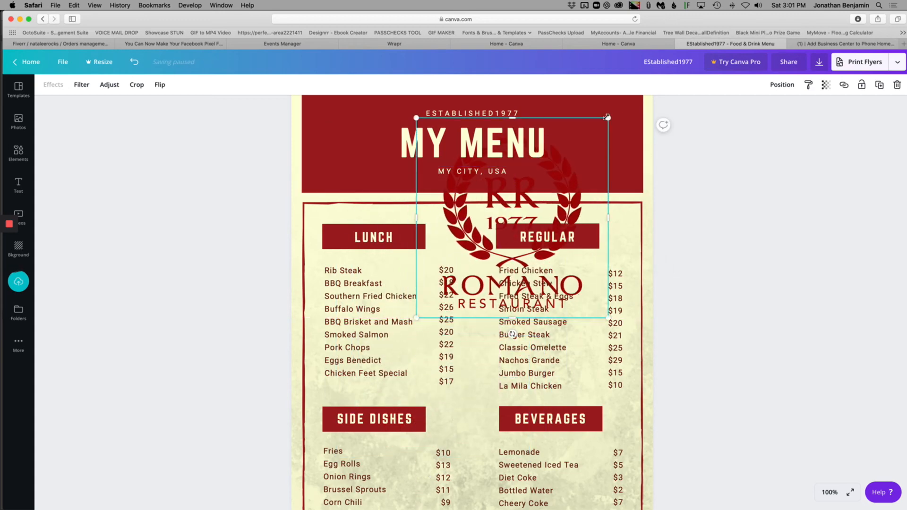
{"action": "mouse_move", "coordinate": [607, 117]}
{"action": "left_mouse_down"}
{"action": "mouse_move", "coordinate": [504, 227]}
{"action": "mouse_move", "coordinate": [521, 203]}
{"action": "mouse_move", "coordinate": [613, 137]}
{"action": "mouse_move", "coordinate": [515, 328]}
{"action": "mouse_move", "coordinate": [495, 339]}
{"action": "mouse_move", "coordinate": [607, 106]}
{"action": "mouse_move", "coordinate": [613, 123]}
{"action": "left_mouse_up"}
{"action": "left_click", "coordinate": [321, 112]}
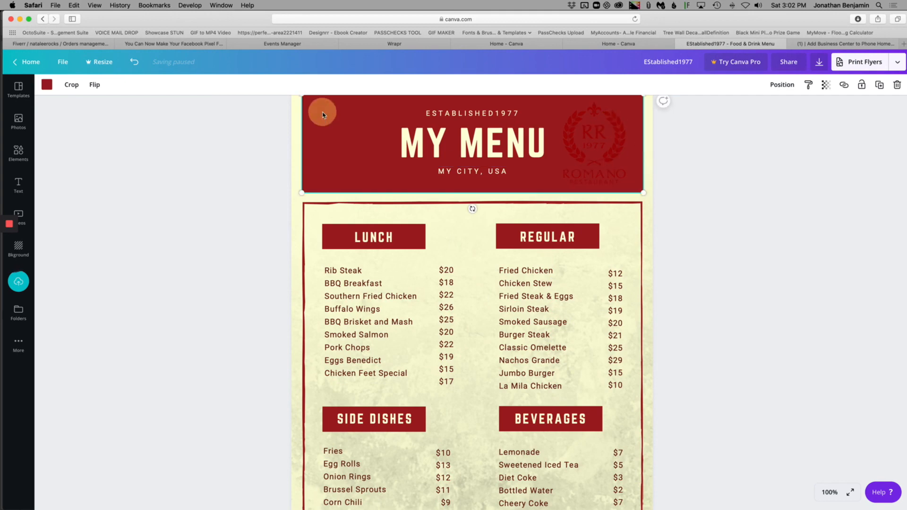
Recolour the red header banner cream and the "MY MENU" title dark red, using the document colours.
{"action": "left_click", "coordinate": [47, 84]}
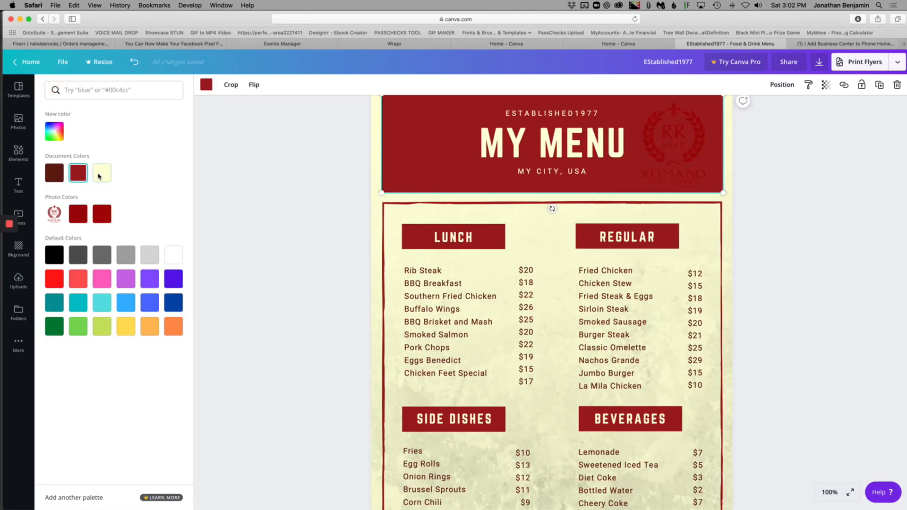
{"action": "left_click", "coordinate": [100, 175]}
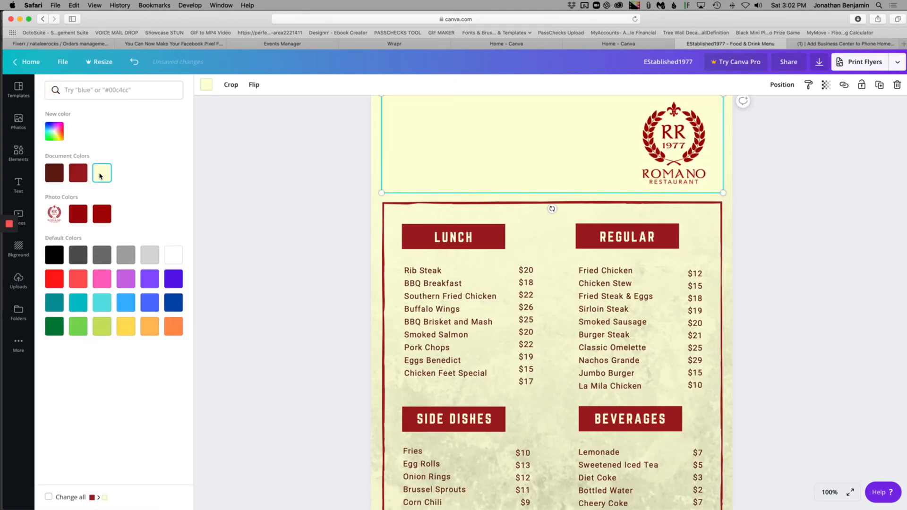
{"action": "left_click", "coordinate": [459, 152]}
{"action": "triple_click", "coordinate": [458, 144]}
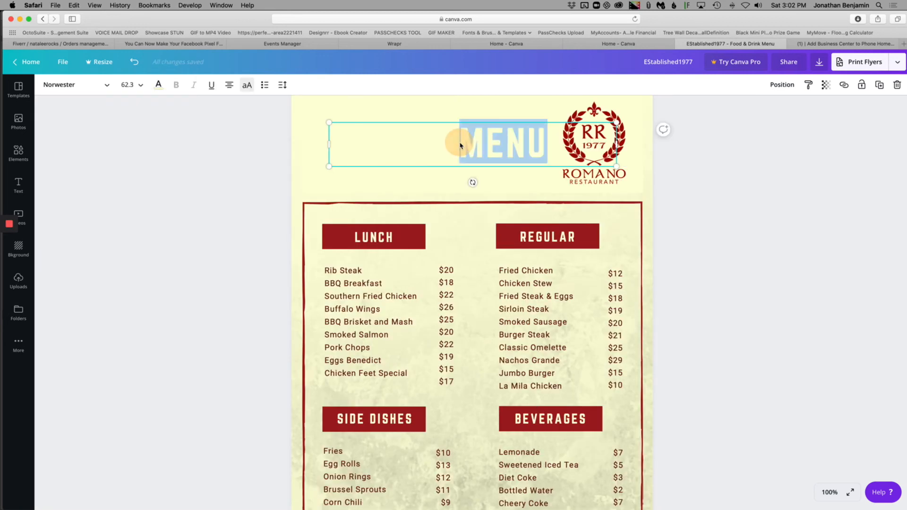
{"action": "left_click", "coordinate": [159, 85]}
{"action": "left_click", "coordinate": [77, 177]}
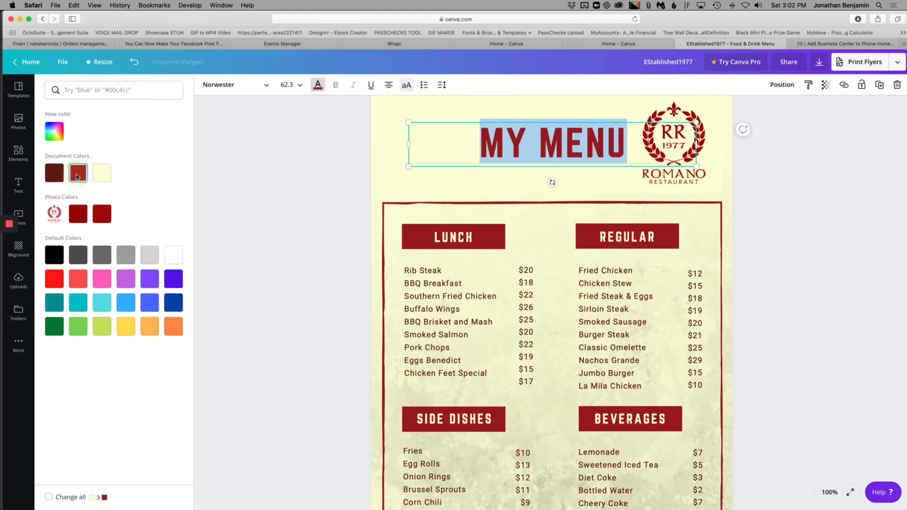
Change the "MY CITY, USA" line under the title to the dark red document colour.
{"action": "left_click", "coordinate": [514, 173]}
{"action": "left_click", "coordinate": [516, 172]}
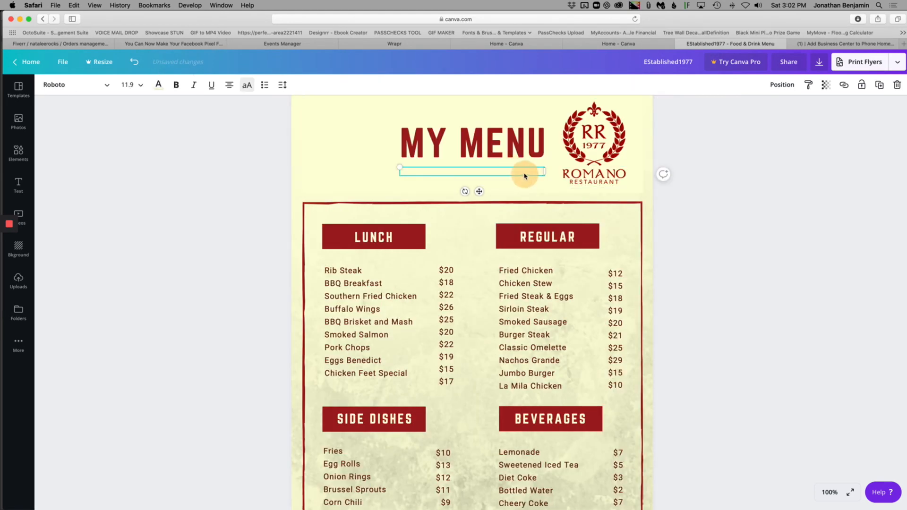
{"action": "left_click", "coordinate": [516, 173]}
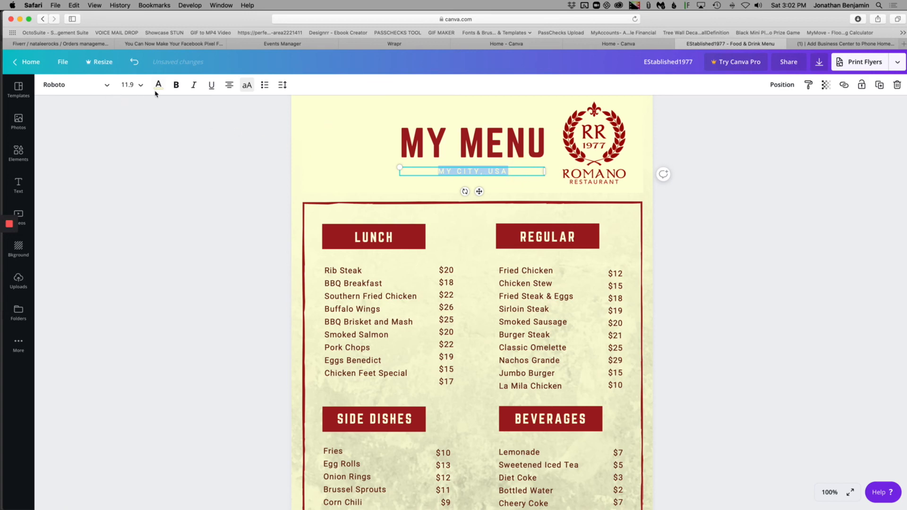
{"action": "left_click", "coordinate": [156, 91]}
{"action": "left_click", "coordinate": [77, 174]}
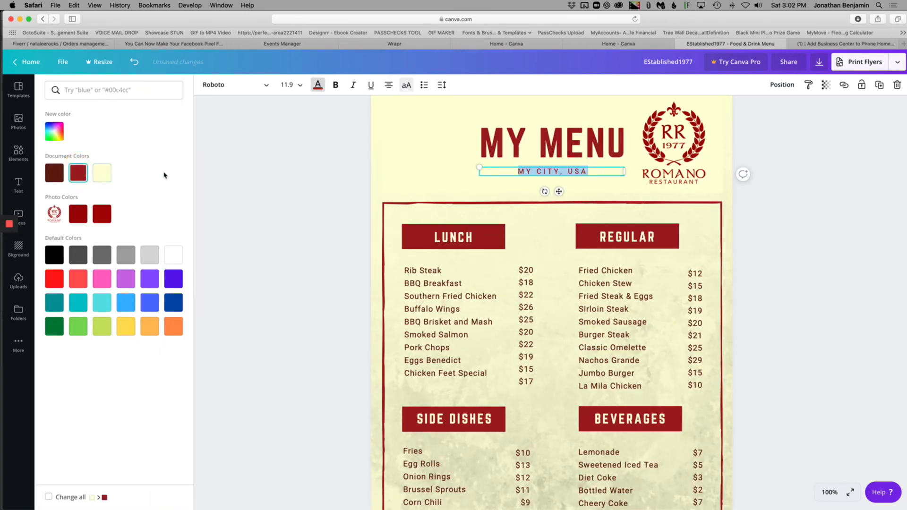
{"action": "left_click", "coordinate": [652, 234]}
Place a copy of the Romano Restaurant logo in the header to the left of "MY MENU", level with the original.
{"action": "left_click", "coordinate": [334, 211]}
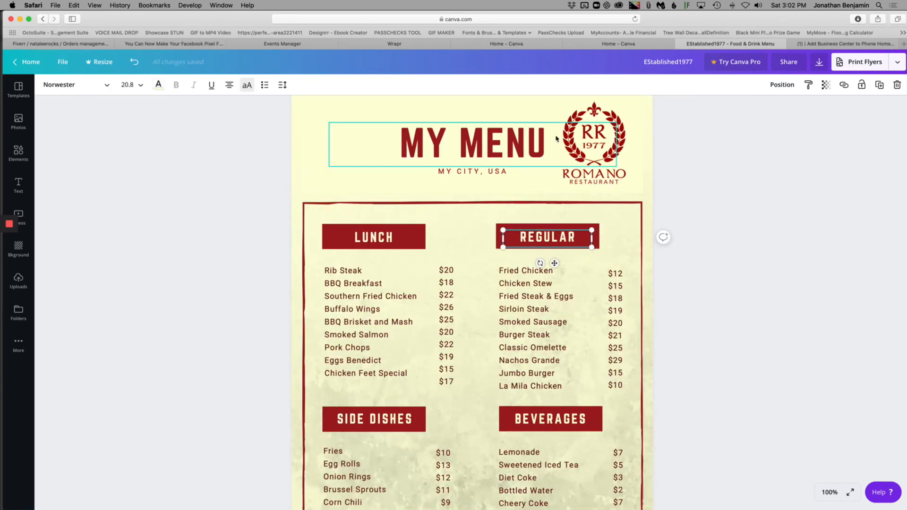
{"action": "left_click", "coordinate": [619, 132]}
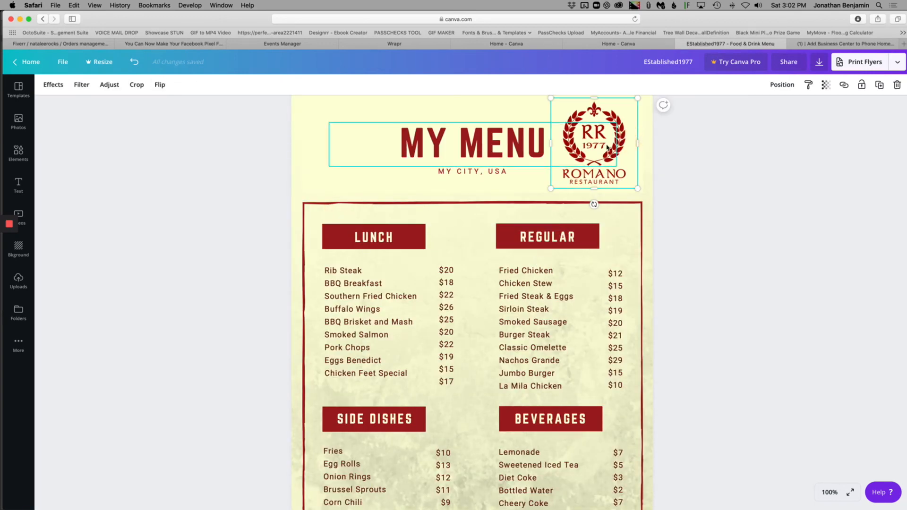
{"action": "left_click_drag", "start_coordinate": [616, 120], "coordinate": [376, 119]}
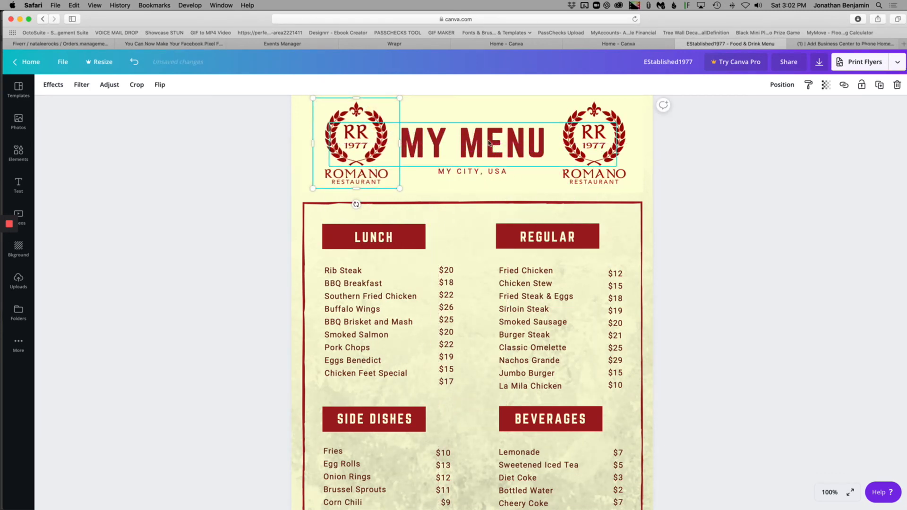
{"action": "left_click", "coordinate": [295, 142]}
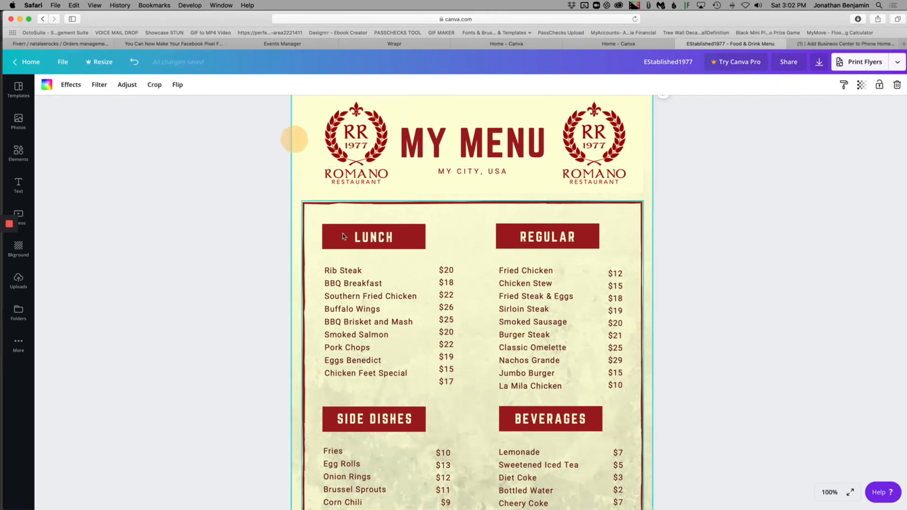
{"action": "left_click", "coordinate": [375, 116]}
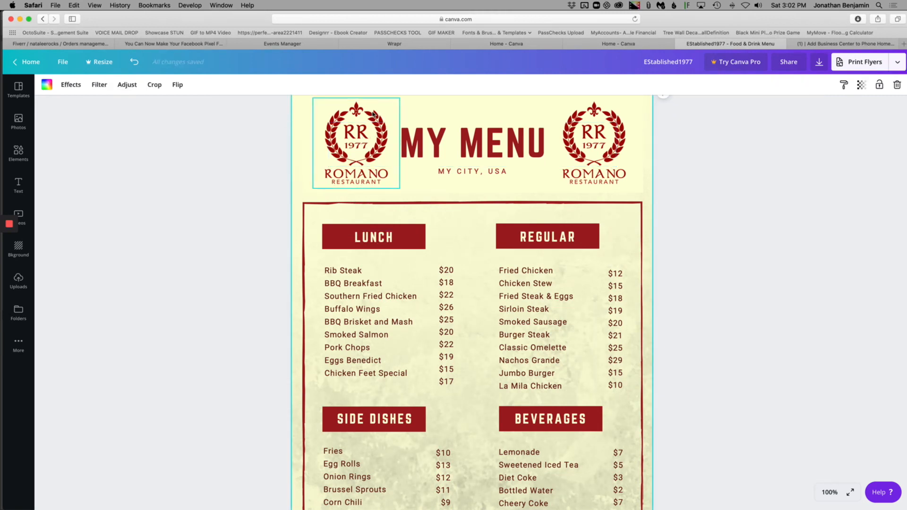
{"action": "left_click_drag", "start_coordinate": [374, 115], "coordinate": [519, 128]}
{"action": "key", "text": "Delete"}
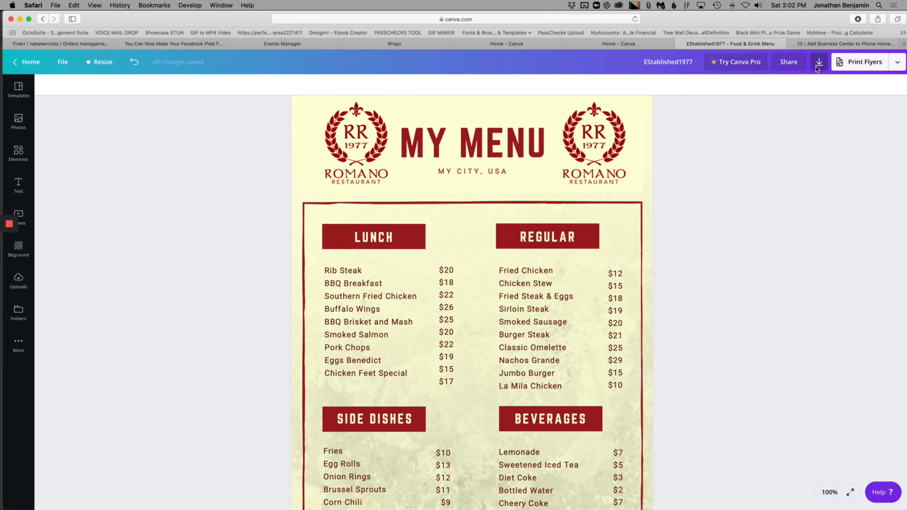
Look at the resize feature for the design and dismiss the Canva Pro trial offer.
{"action": "left_click", "coordinate": [104, 62]}
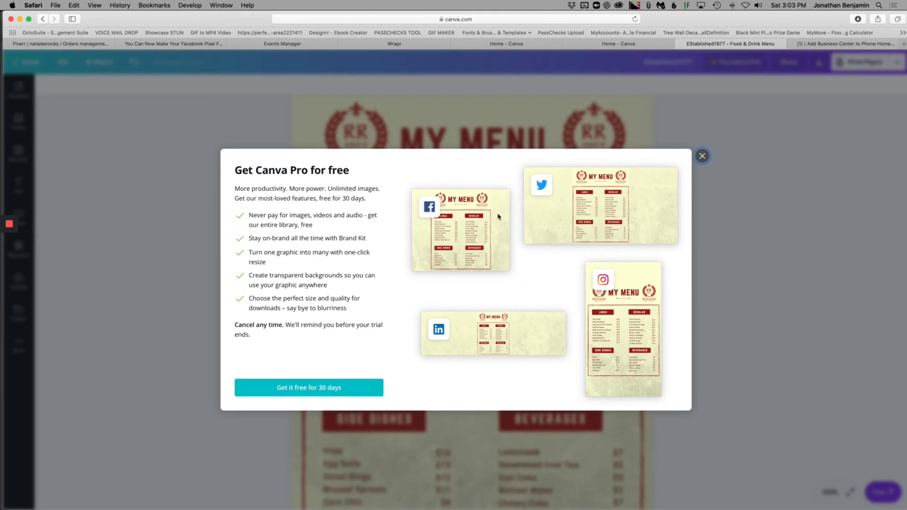
{"action": "left_click", "coordinate": [702, 156]}
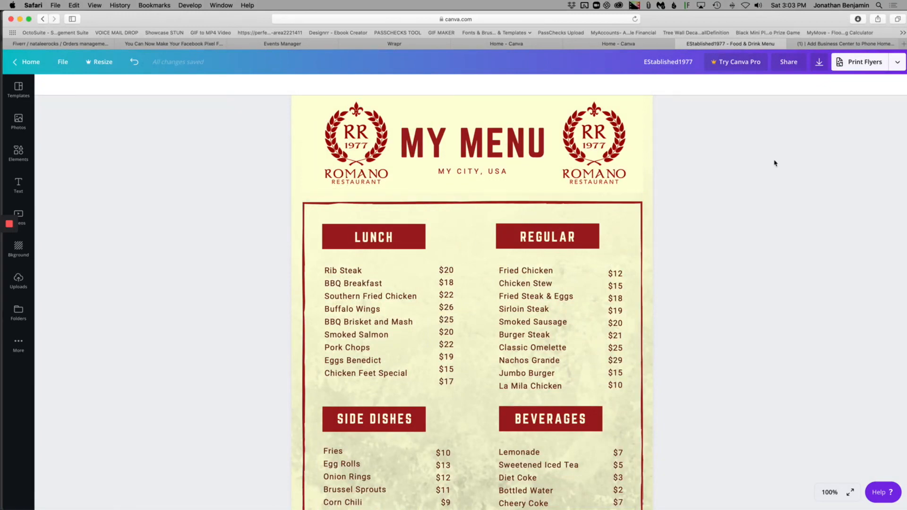
Download the finished menu as PDF Print without crop marks and bleed, and allow downloads from canva.com.
{"action": "left_click", "coordinate": [819, 63]}
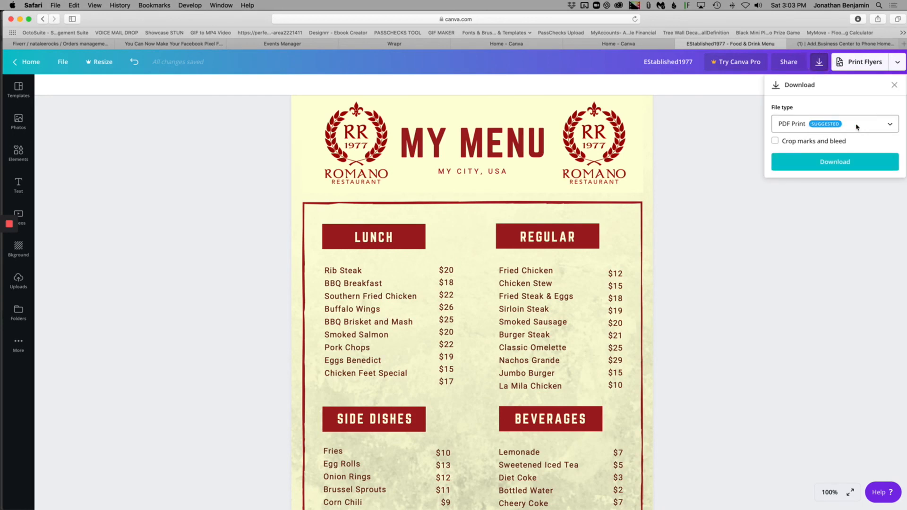
{"action": "left_click", "coordinate": [811, 165]}
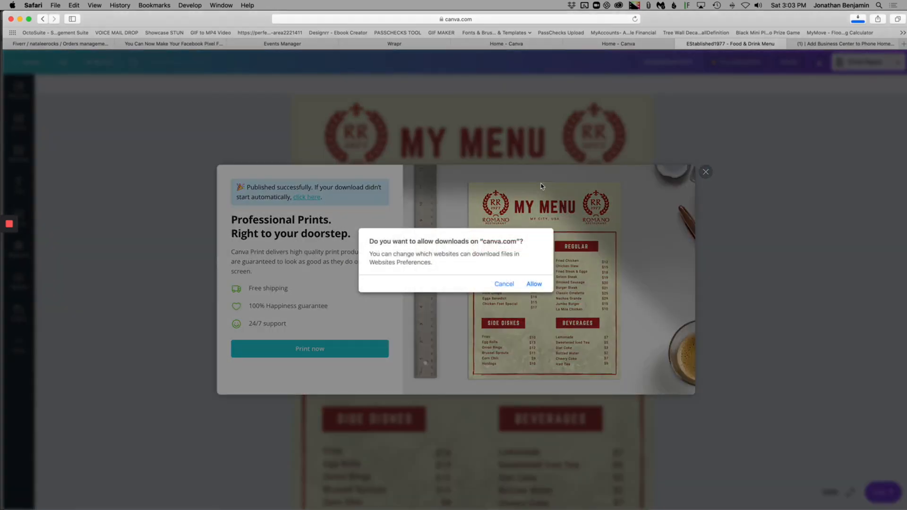
{"action": "left_click", "coordinate": [533, 284]}
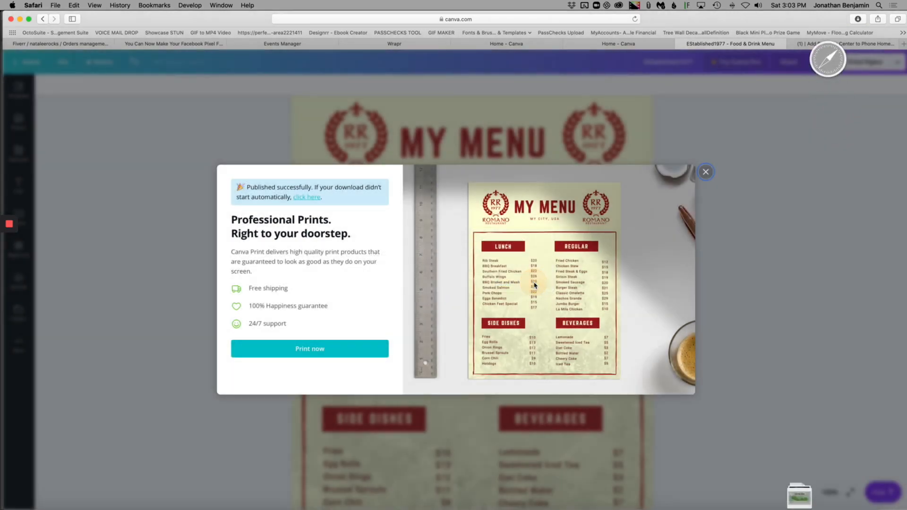